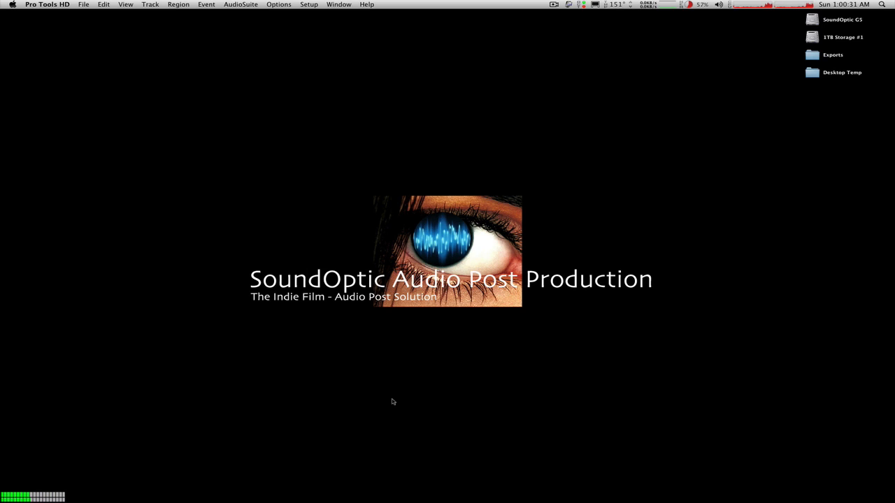
Locate the Pro Tools HD application in the Digidesign folder under Applications on the SoundOptic G5 drive, and close the folder window.
mouse_move(363, 500)
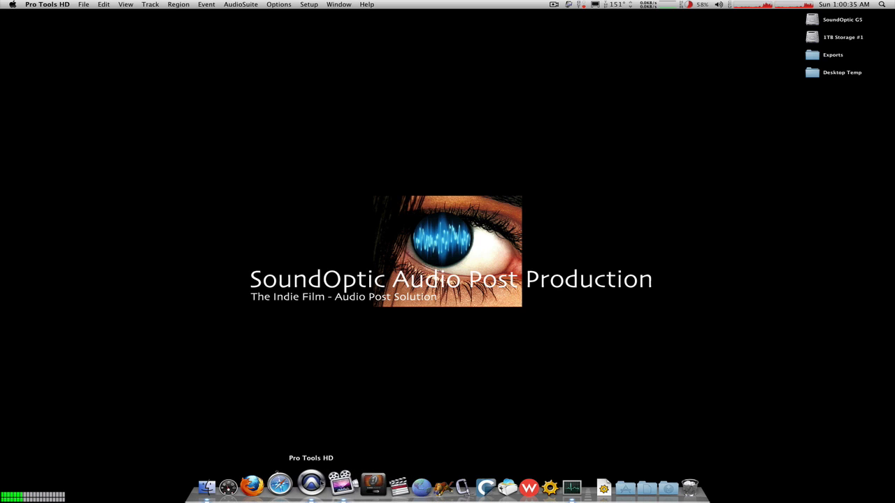
double_click(812, 20)
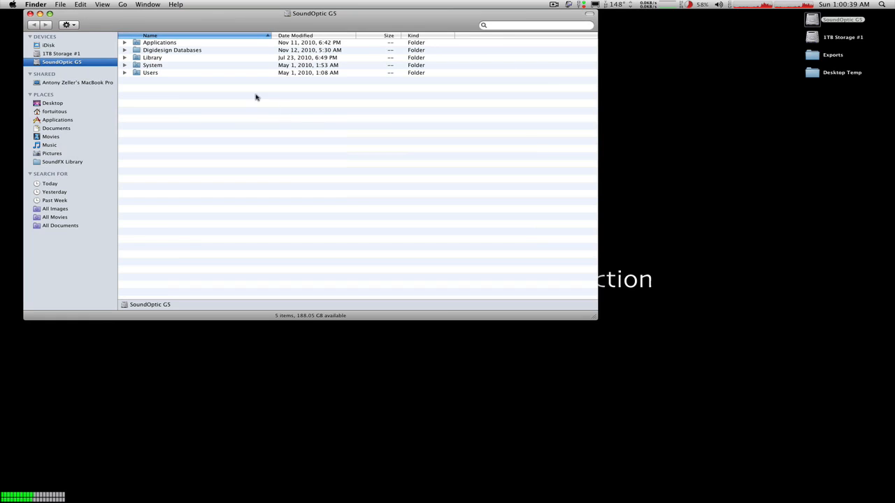
double_click(160, 42)
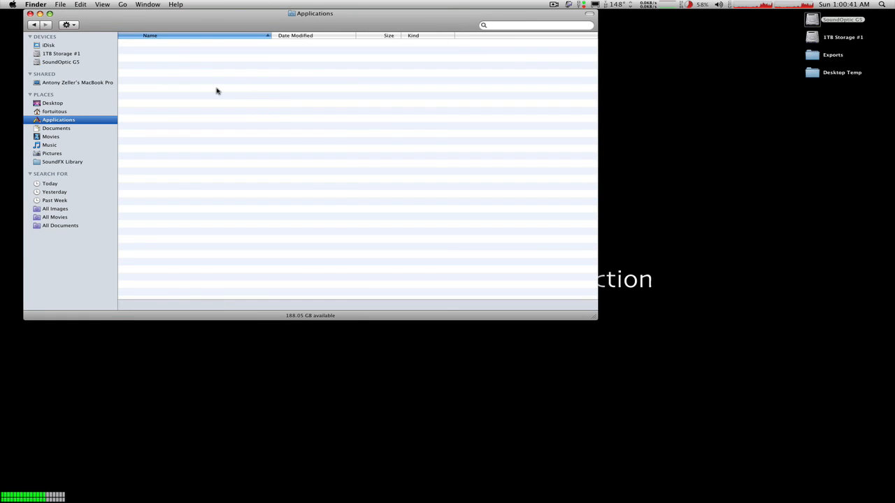
scroll(179, 65, "down", 3)
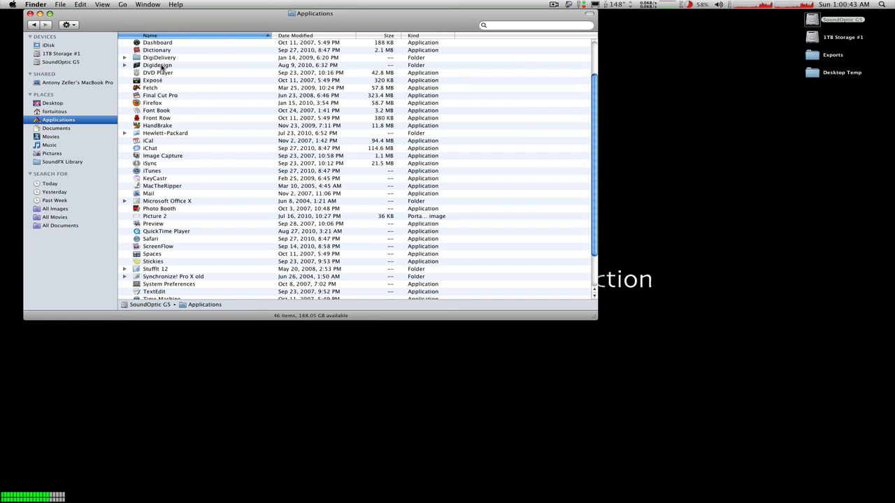
left_click(163, 67)
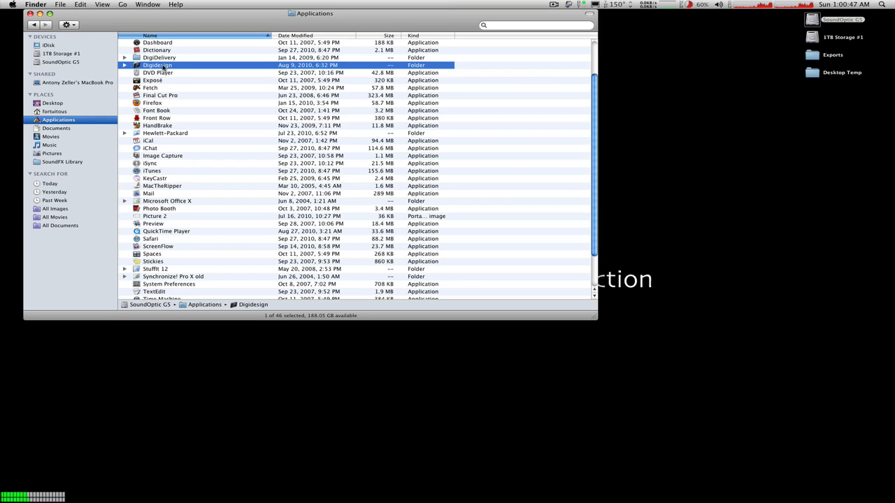
double_click(163, 66)
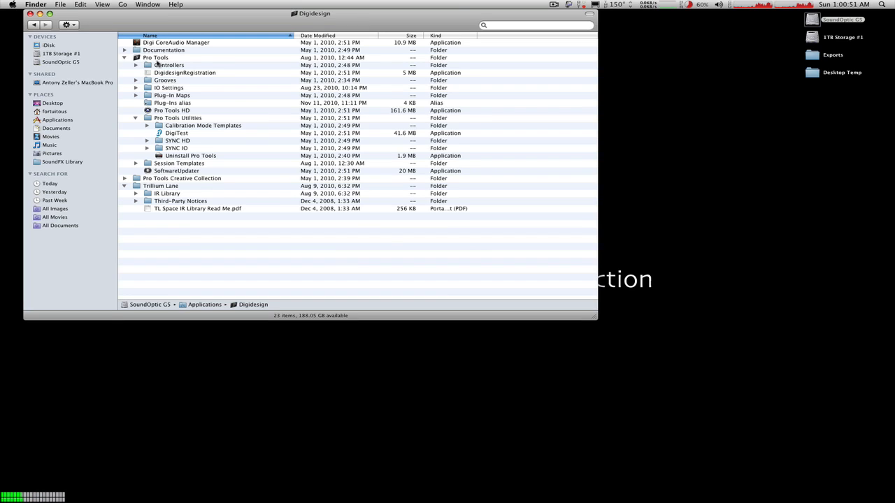
left_click(173, 110)
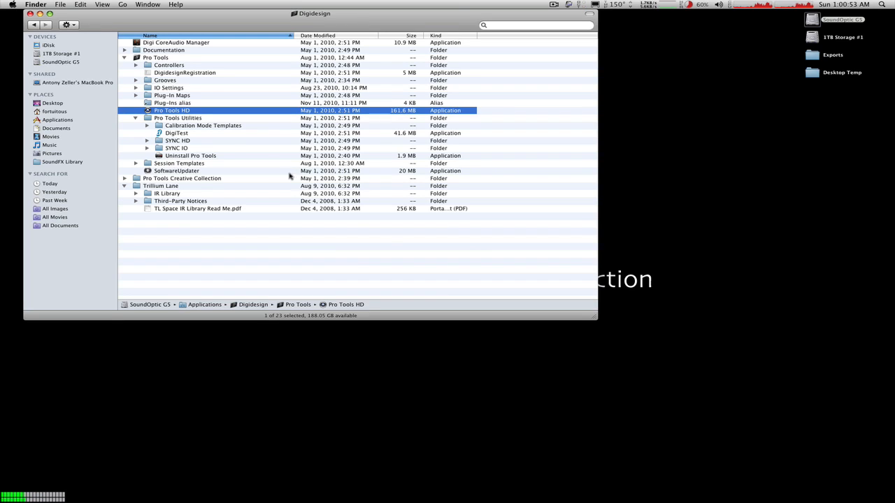
left_click(31, 14)
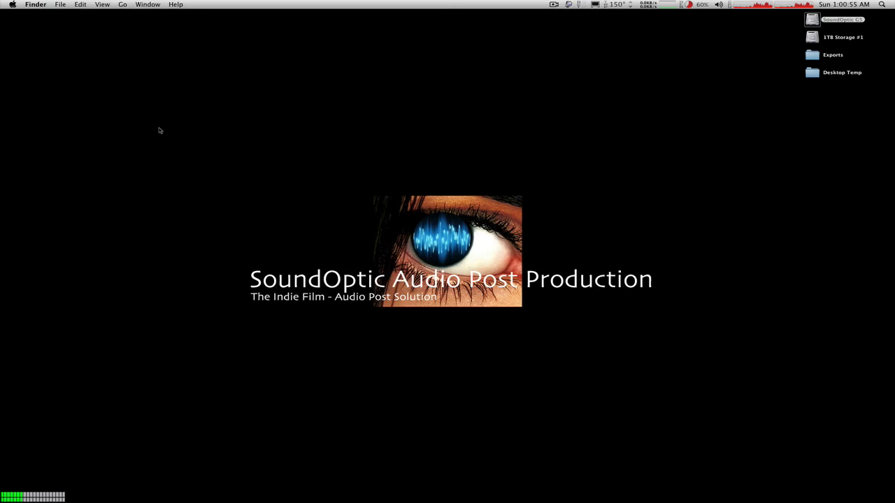
Switch to Pro Tools HD and start creating a new session.
mouse_move(369, 490)
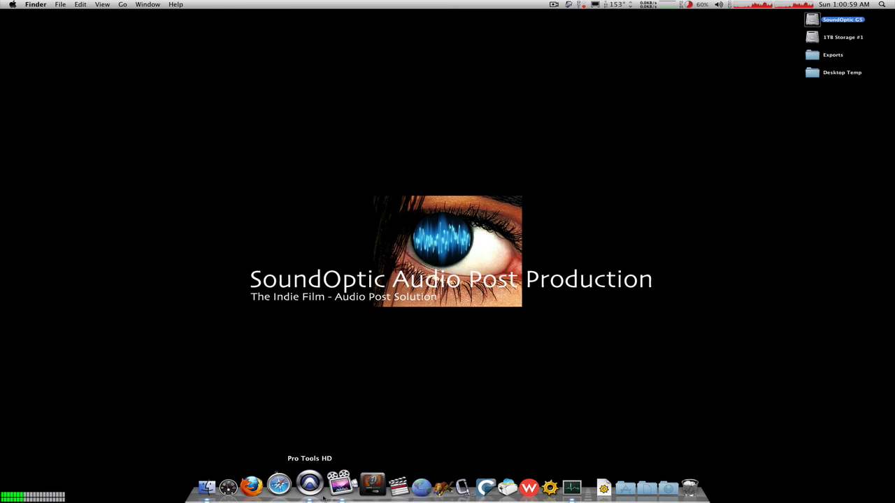
left_click(323, 498)
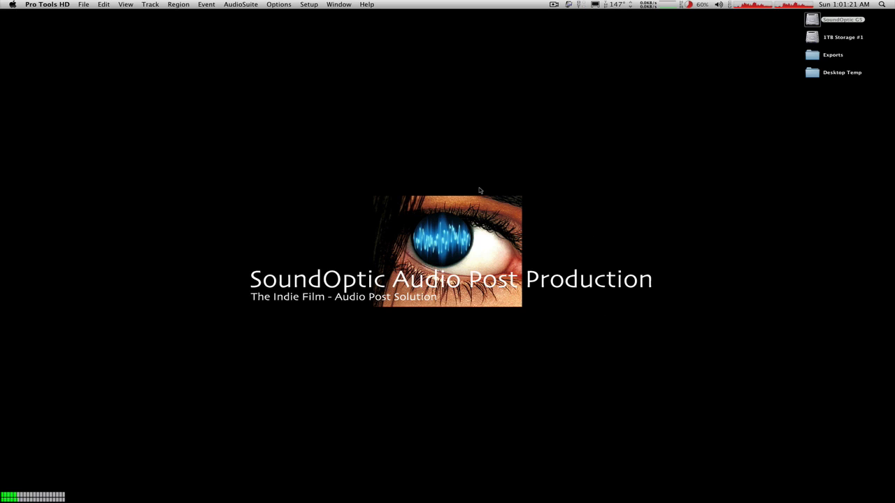
key("super+n")
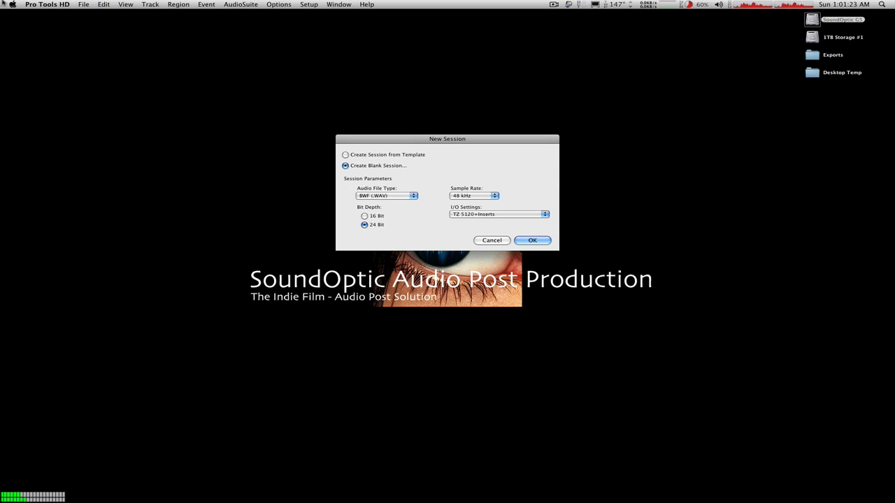
left_click(78, 3)
left_click(78, 3)
left_click(77, 3)
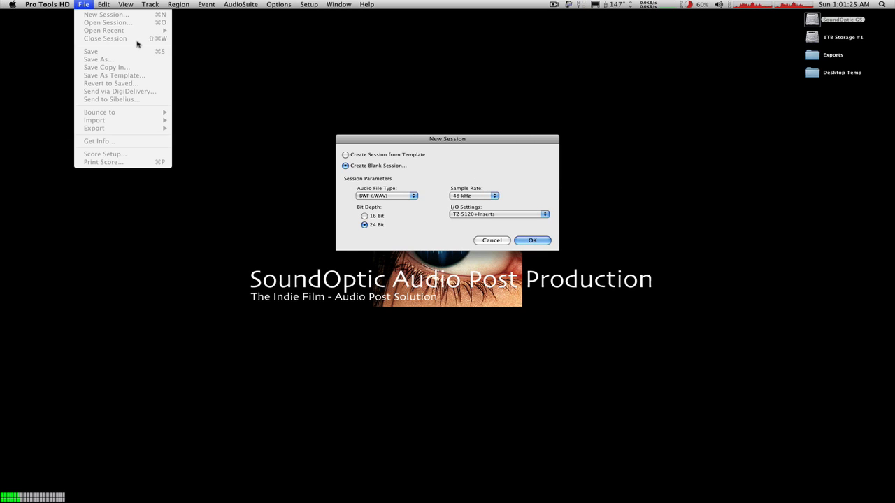
left_click(216, 98)
left_click(497, 177)
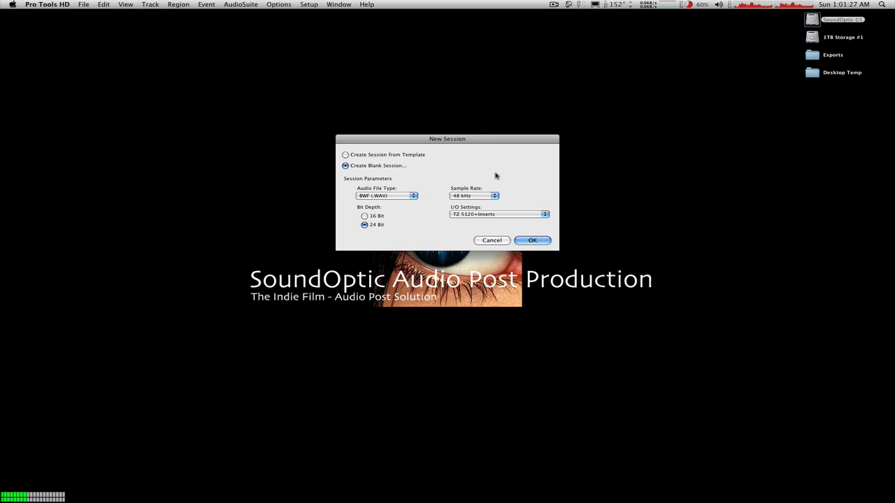
Examine the template categories for creating a session from a template, and return to the blank session option.
left_click(345, 155)
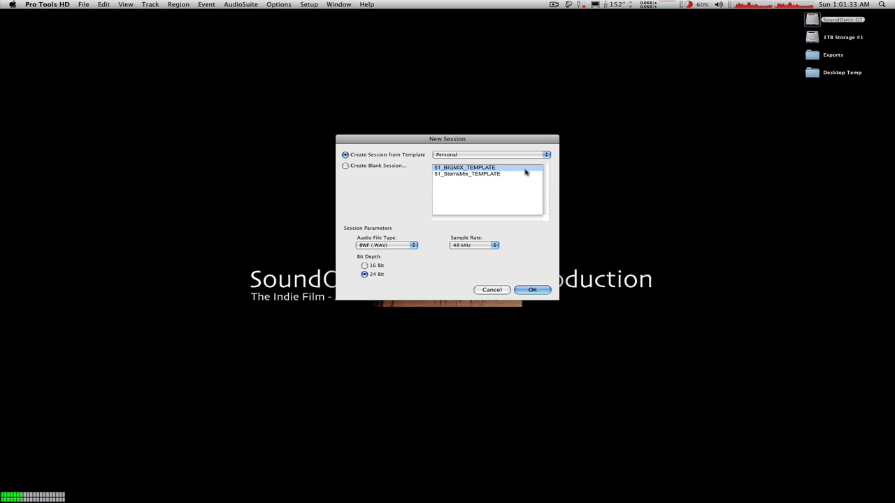
left_click(487, 158)
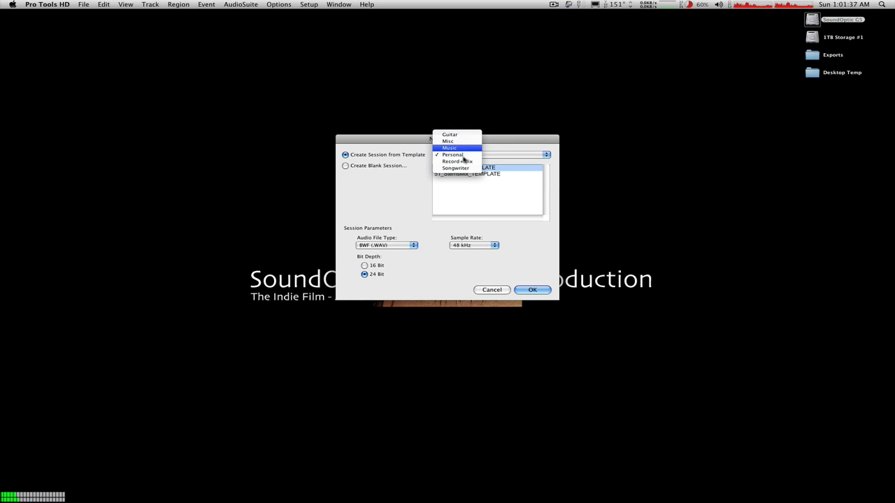
left_click(405, 192)
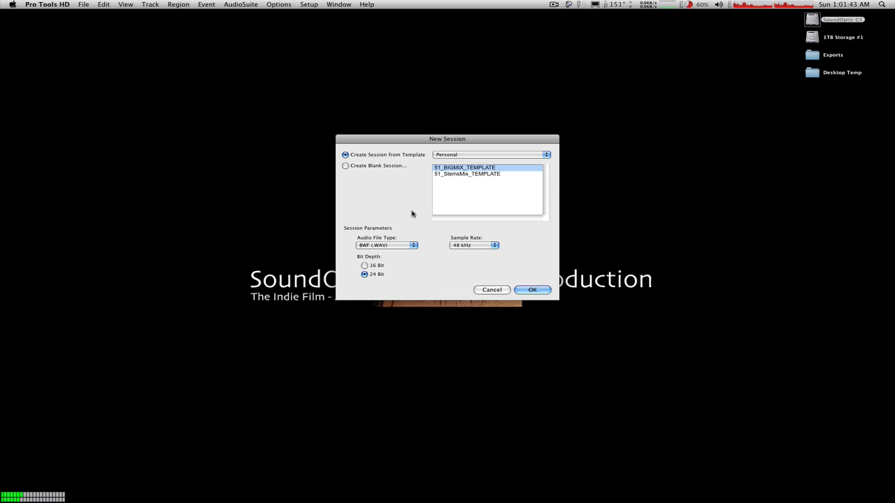
left_click(482, 154)
left_click(524, 147)
left_click(347, 167)
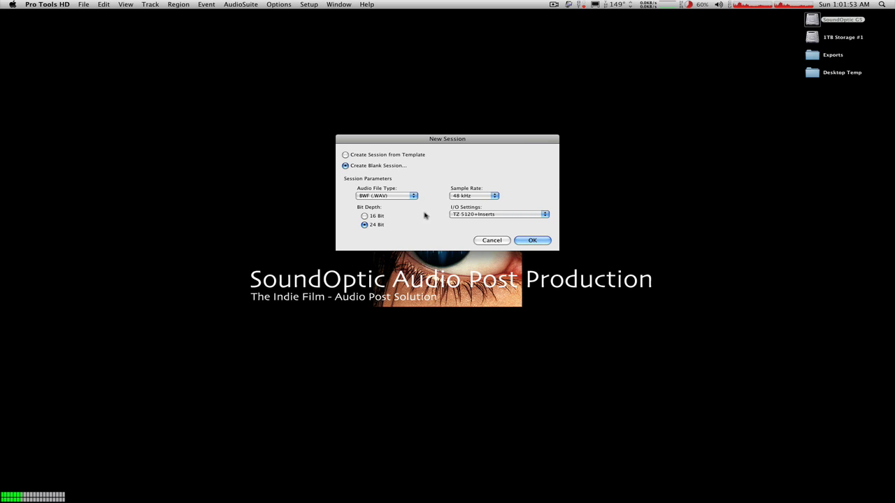
Examine the audio file type and sample rate choices for the blank session.
left_click(408, 197)
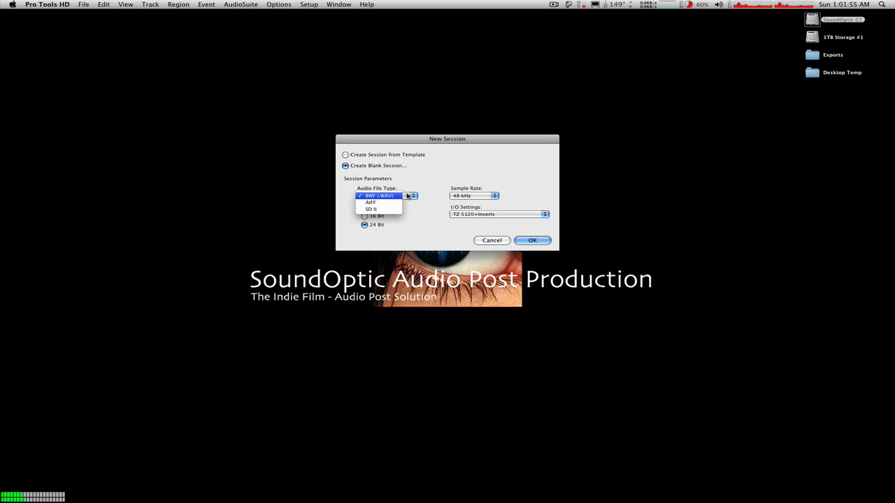
left_click(439, 173)
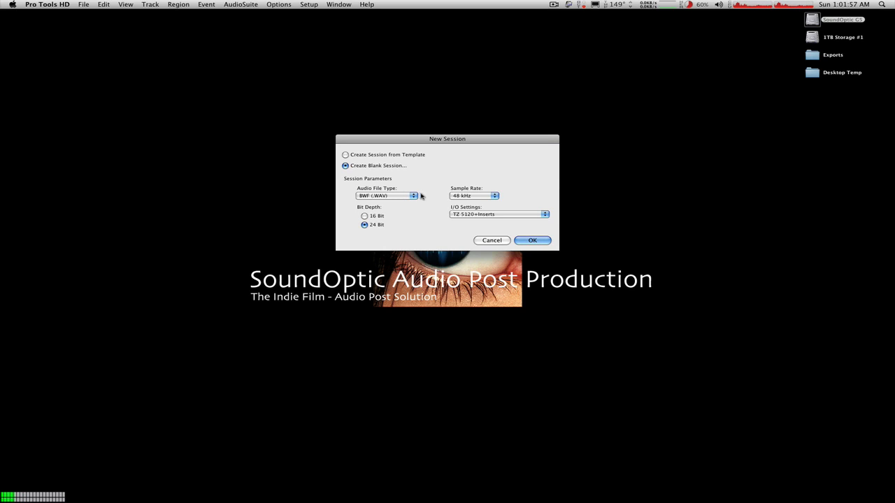
left_click(416, 198)
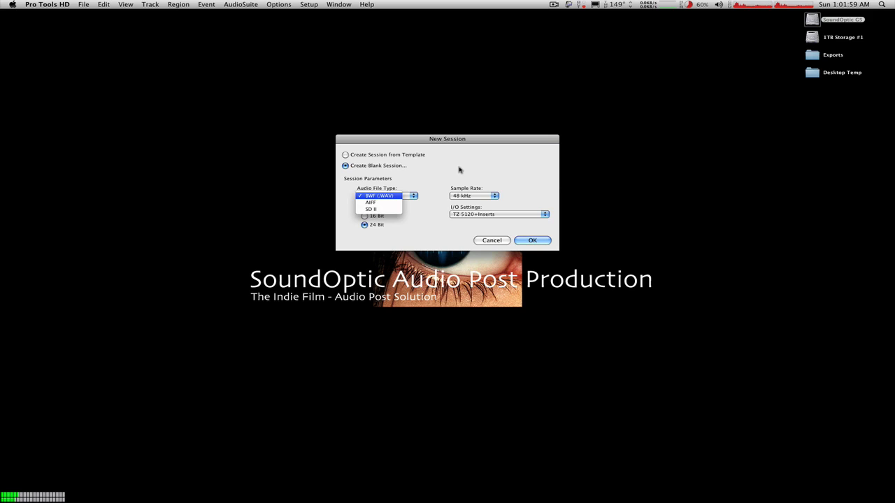
left_click(460, 170)
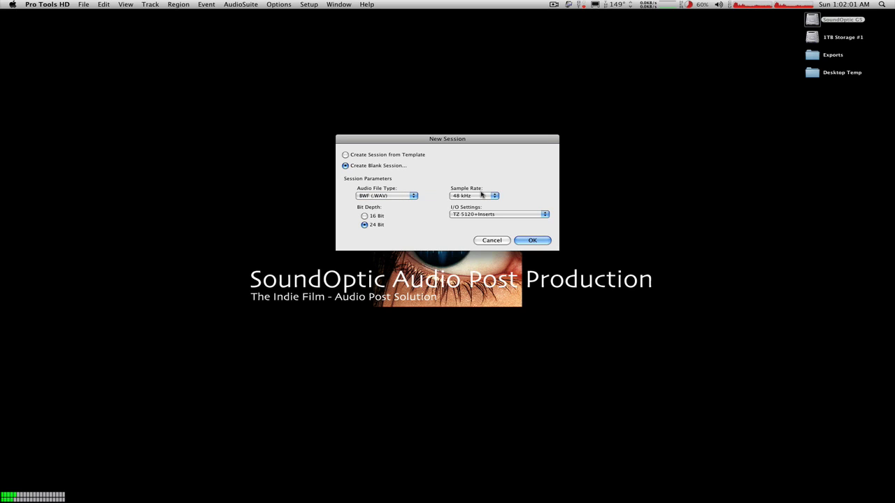
left_click(494, 197)
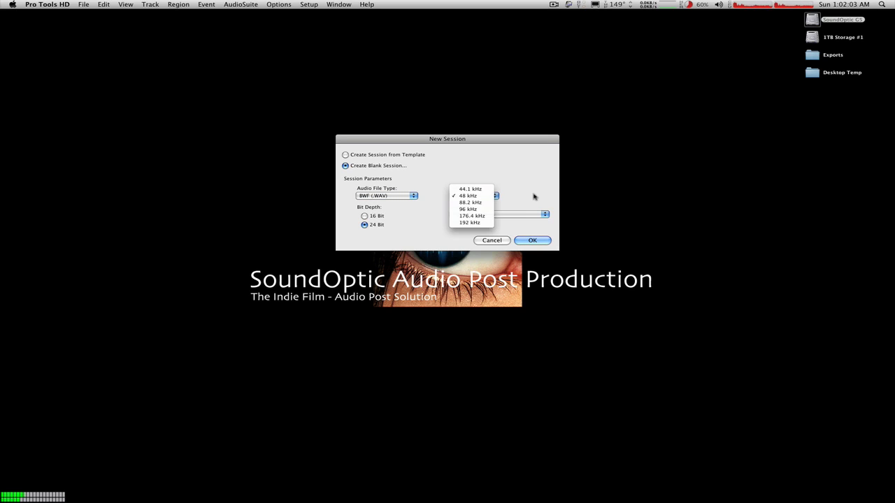
left_click(535, 197)
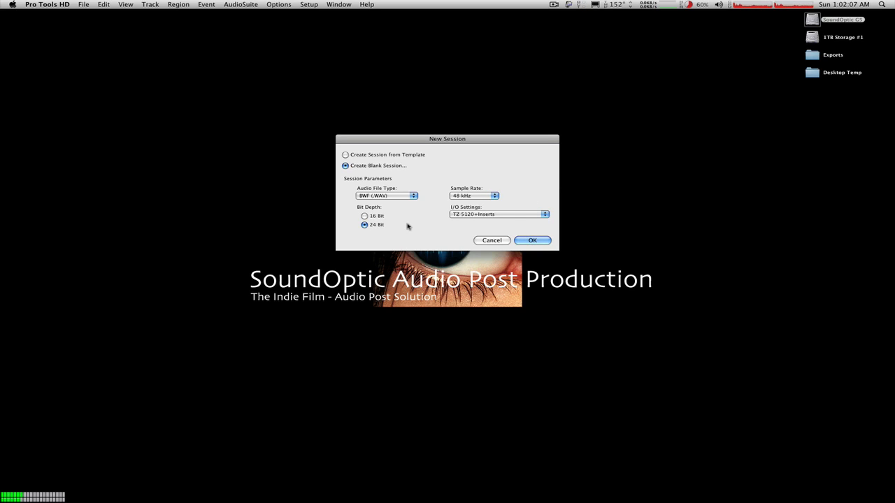
Choose TZ 5120+Inserts as the I/O settings and accept the blank session's parameters.
left_click(532, 216)
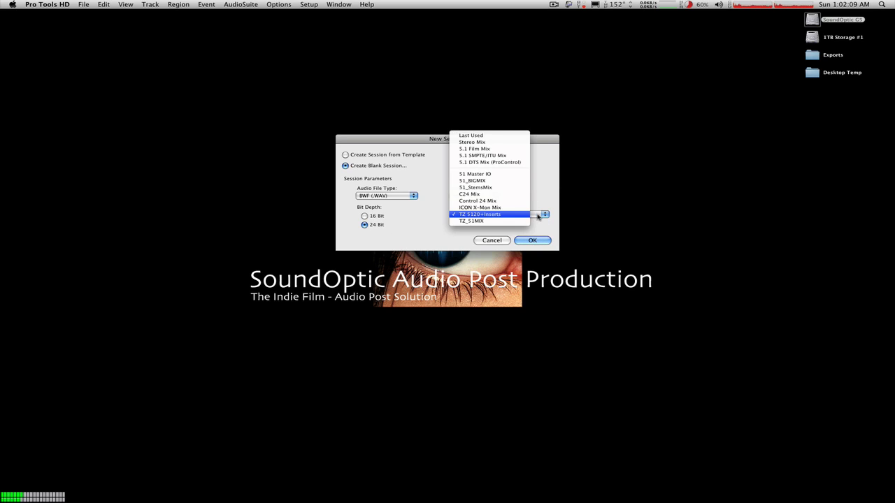
left_click(509, 215)
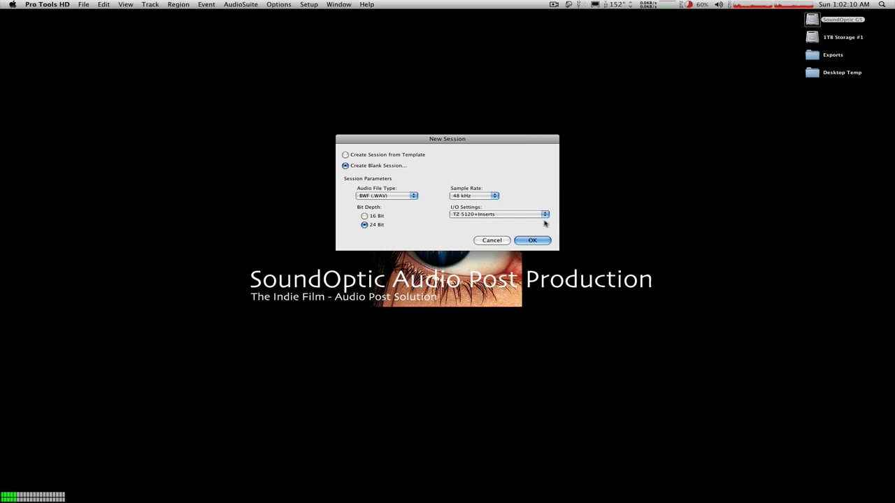
left_click(511, 218)
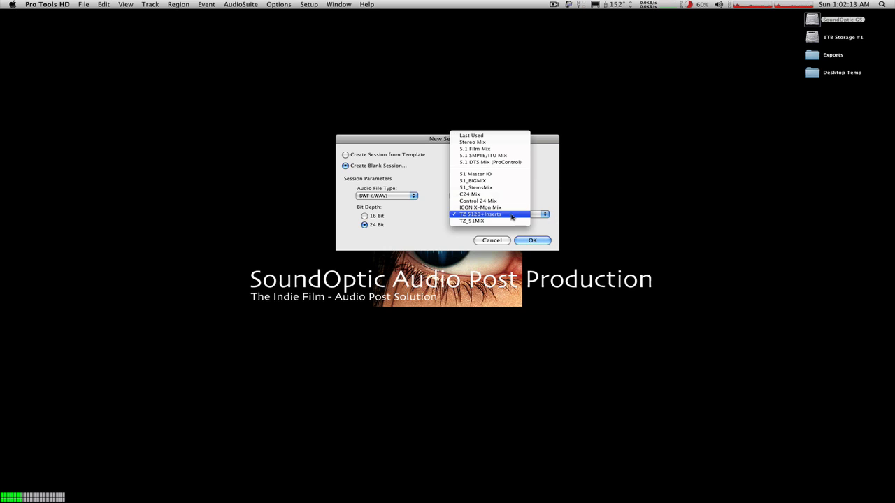
left_click(430, 224)
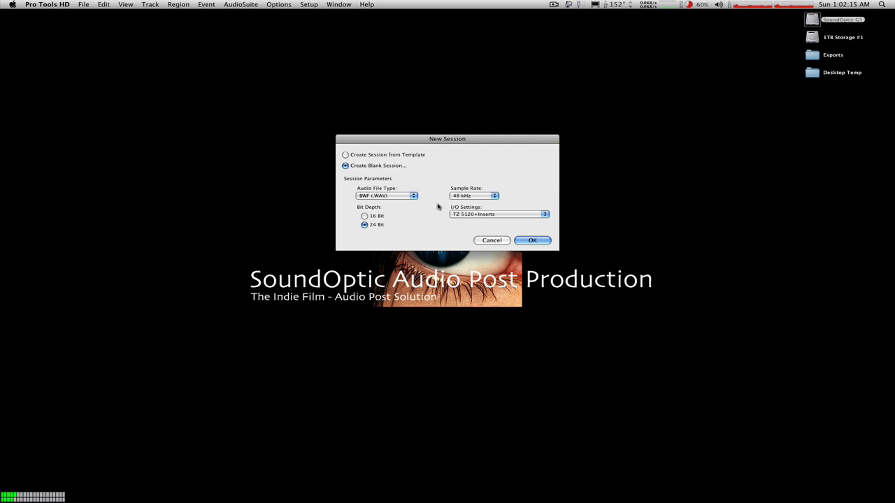
left_click(525, 214)
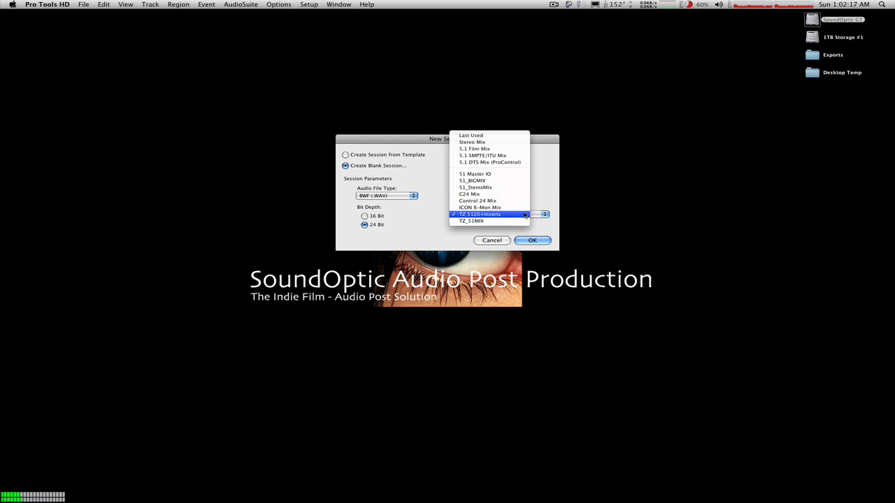
left_click(525, 214)
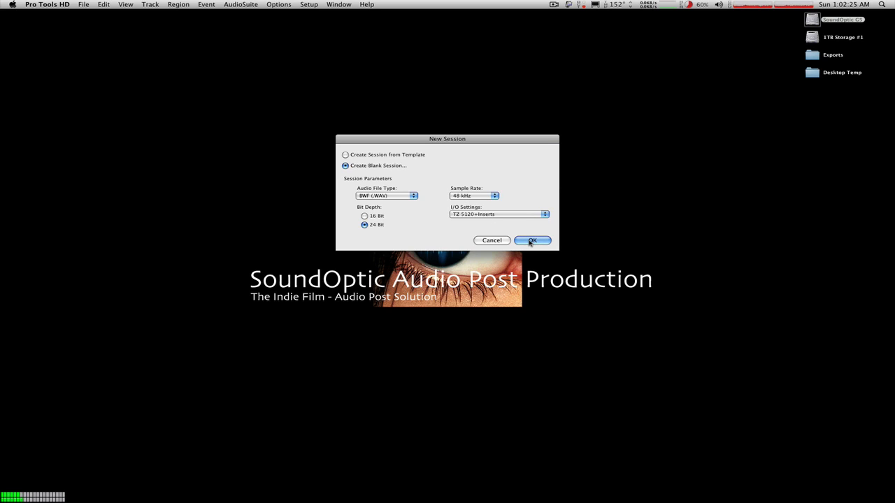
left_click(531, 240)
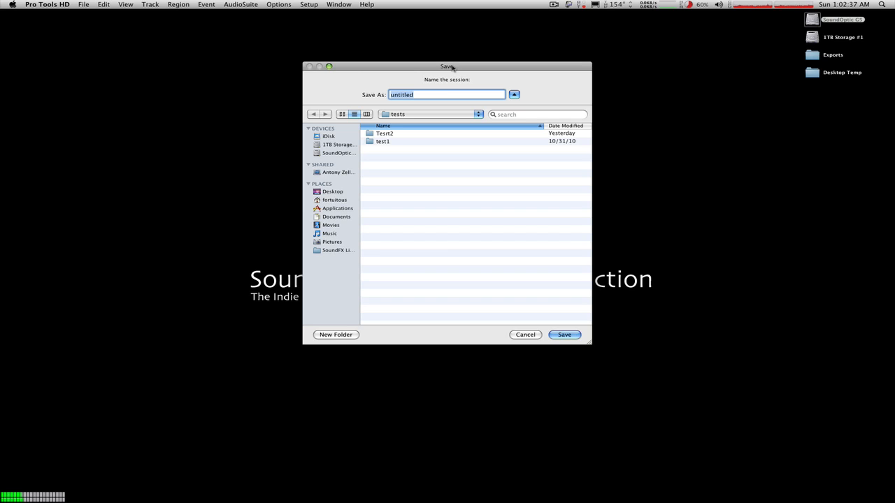
Name the session Test3 and save it in the tests folder.
type("Test3")
left_click(423, 115)
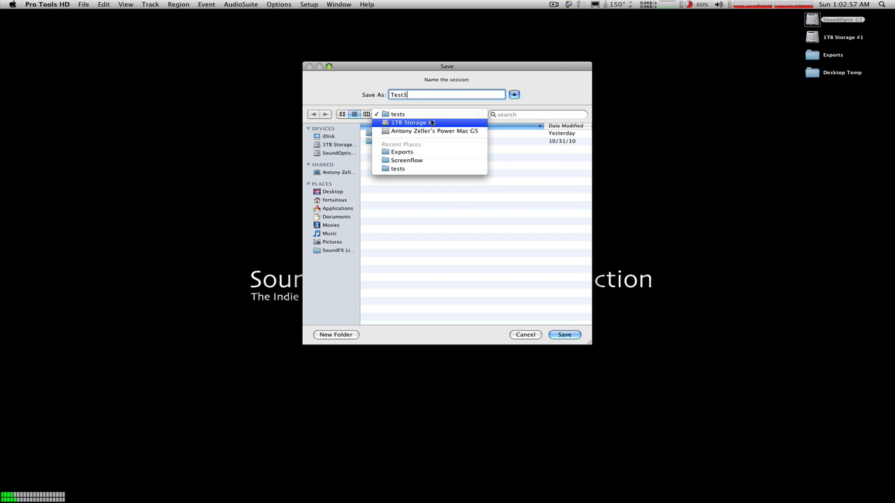
left_click(447, 103)
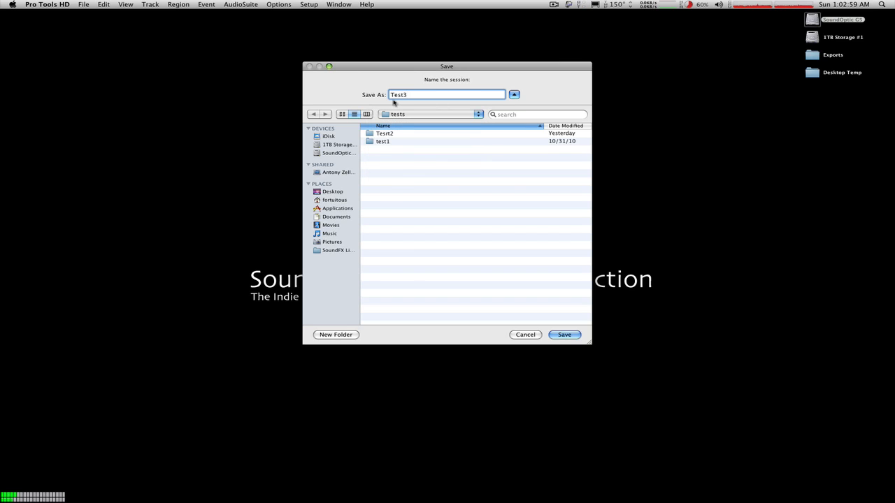
left_click(563, 335)
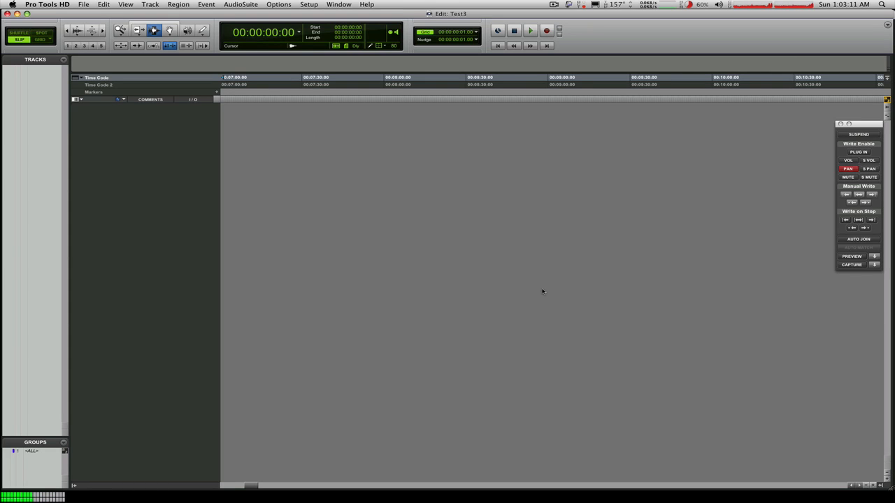
Open the Test3 session's folder in Finder from the Edit window's file path.
left_click(450, 13, "super")
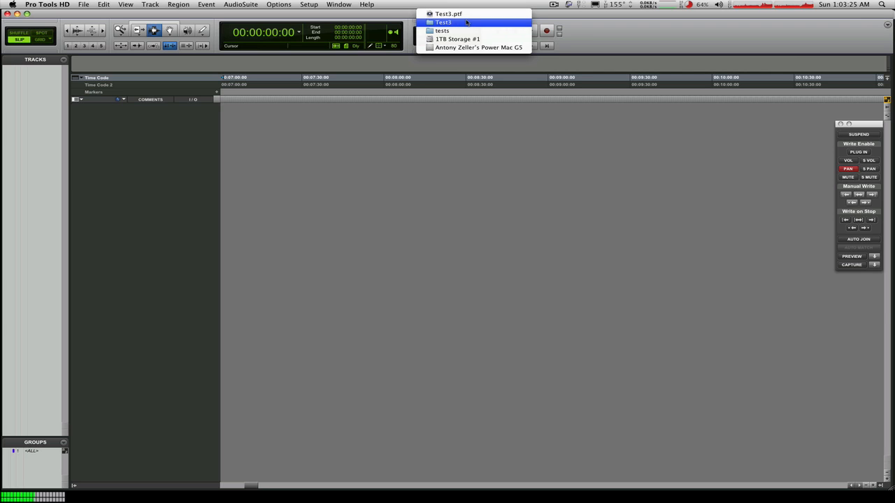
left_click(466, 22)
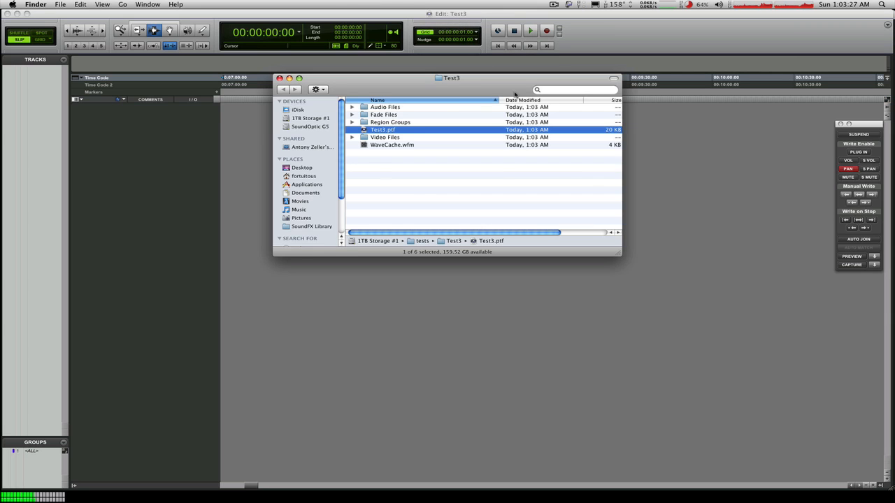
Inspect the Fade Files, Video Files and Region Groups folders in the Test3 folder and close the Finder window.
left_click(474, 188)
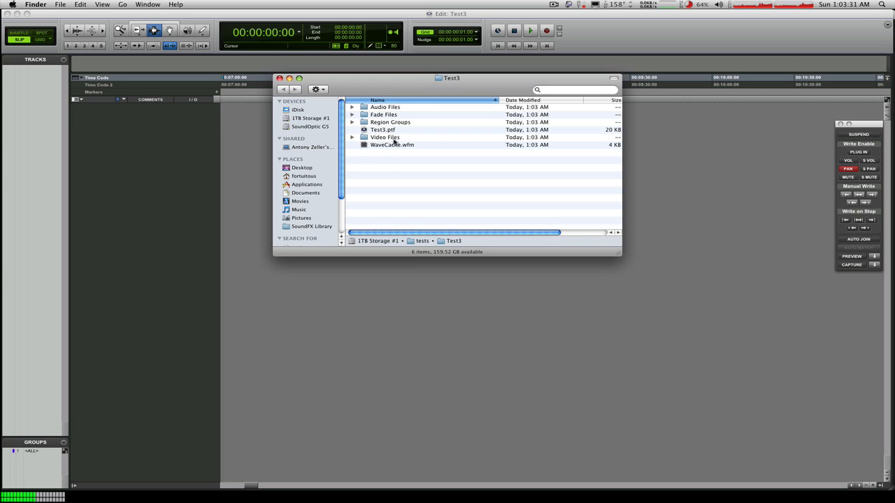
left_click(353, 115)
left_click(351, 136)
left_click(351, 123)
left_click(280, 78)
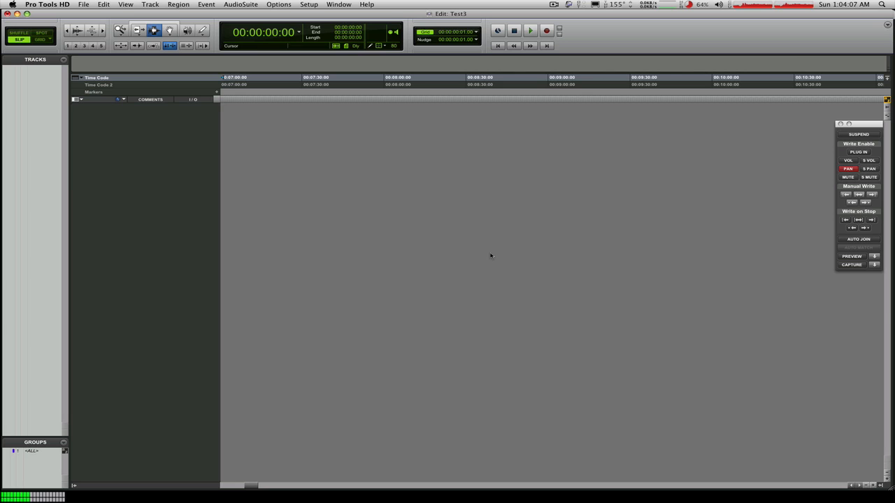
Open the Session Setup window and move it higher over the empty Edit window.
key("super+2")
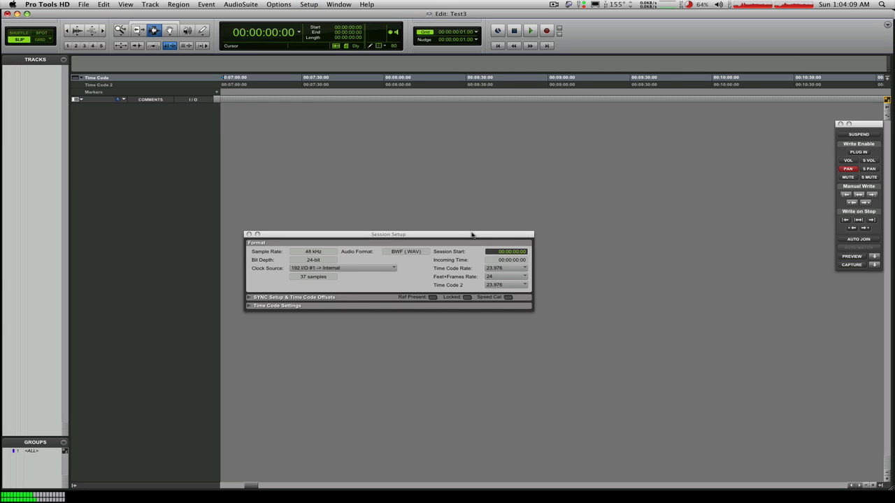
left_click_drag(473, 234, 485, 219)
key("super+2")
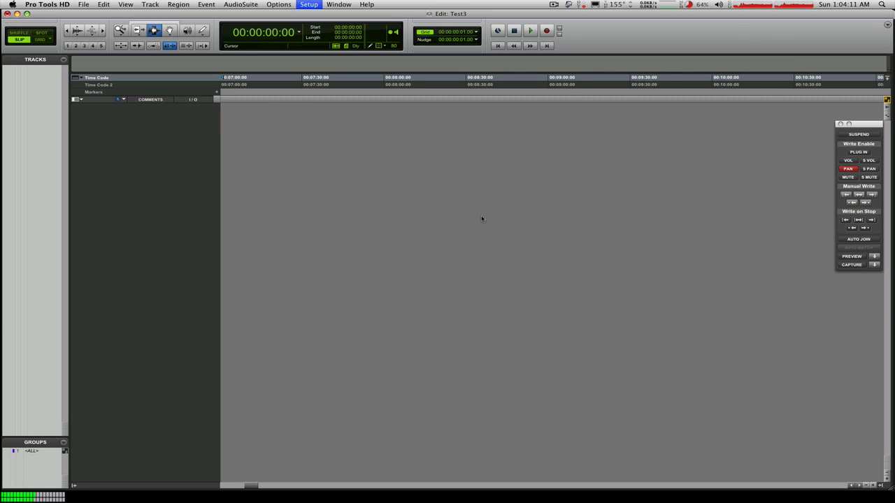
key("super+2")
left_click(308, 4)
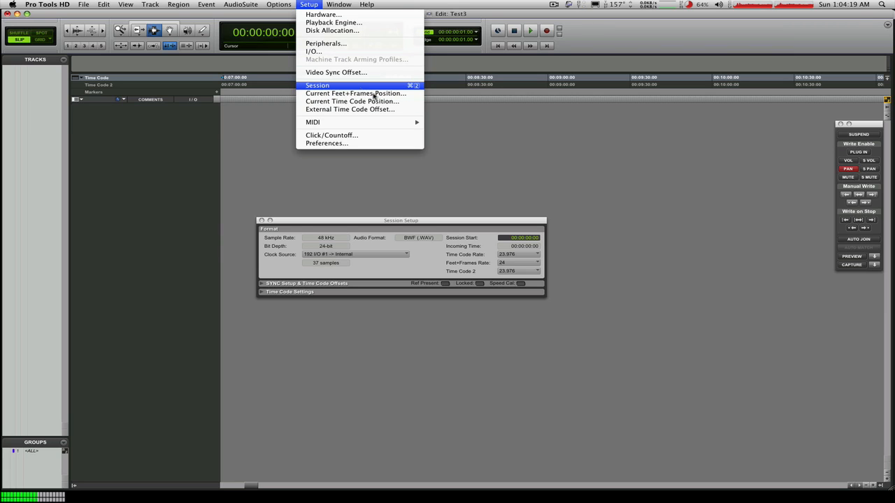
left_click(723, 179)
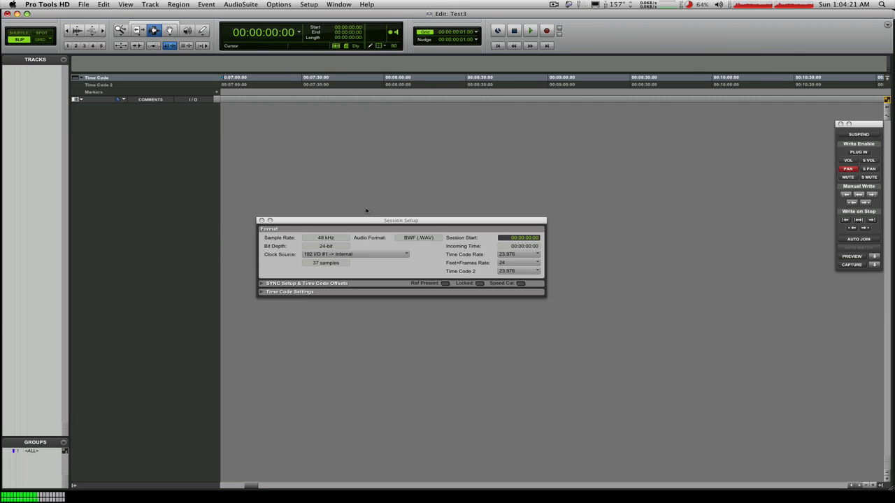
left_click_drag(365, 221, 373, 181)
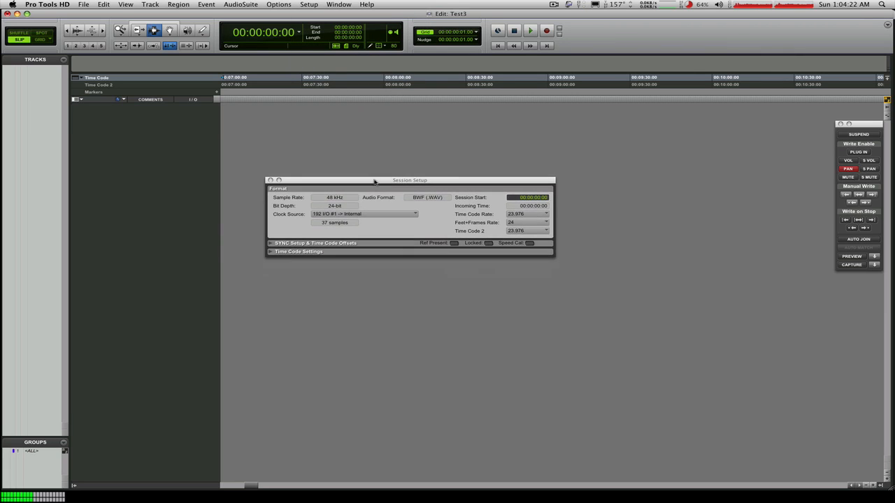
Expand the SYNC Setup & Time Code Offsets and Time Code Settings sections of Session Setup.
left_click(272, 243)
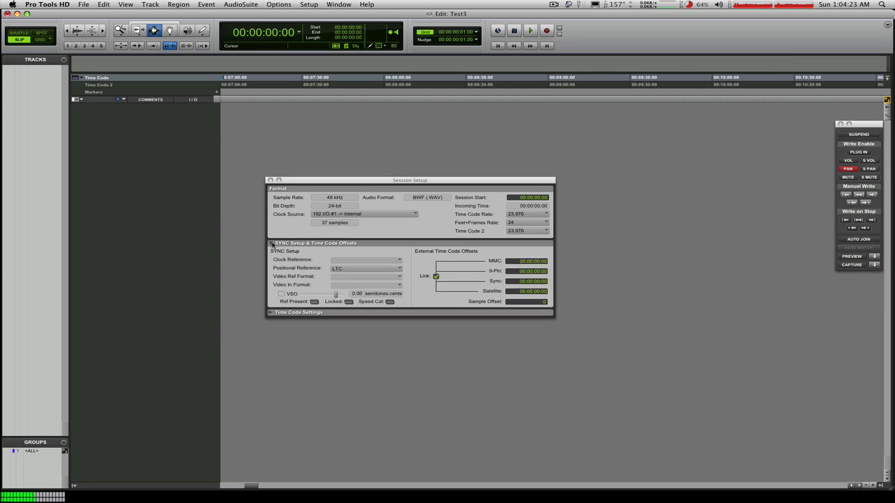
left_click(271, 313)
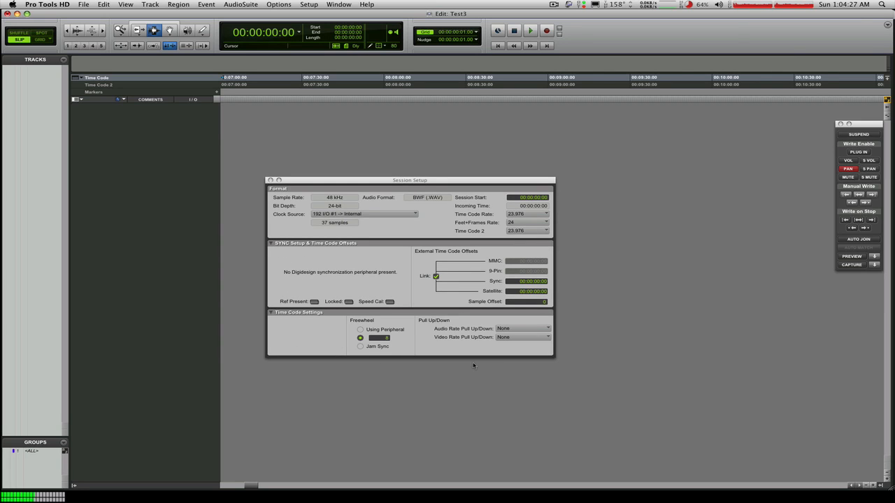
left_click_drag(482, 181, 484, 159)
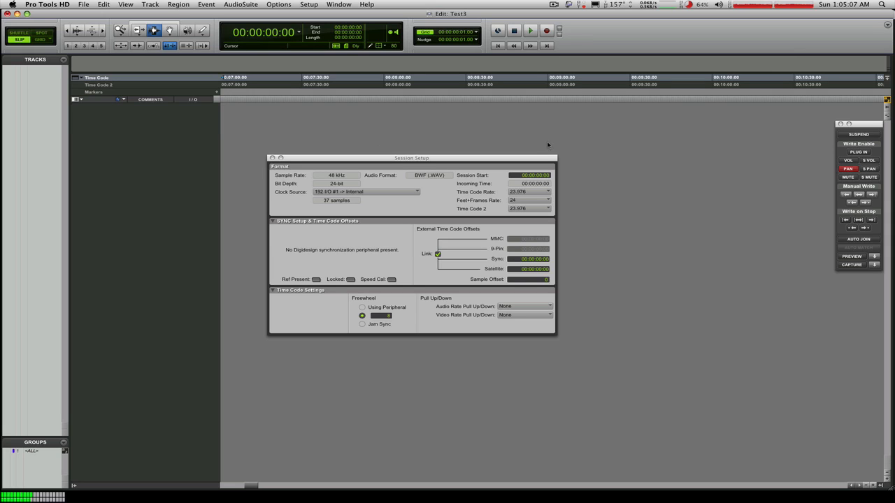
Examine the session's Time Code Rate choices and keep 23.976 FPS.
left_click(549, 193)
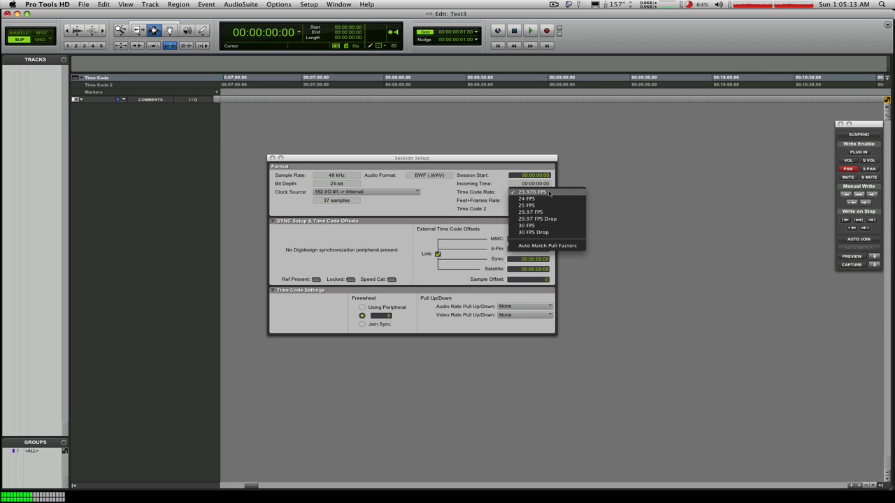
left_click(616, 190)
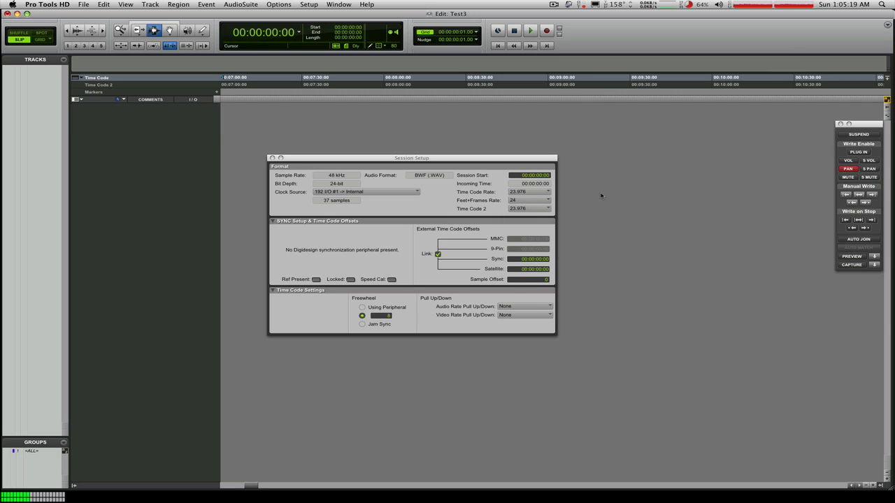
left_click(551, 193)
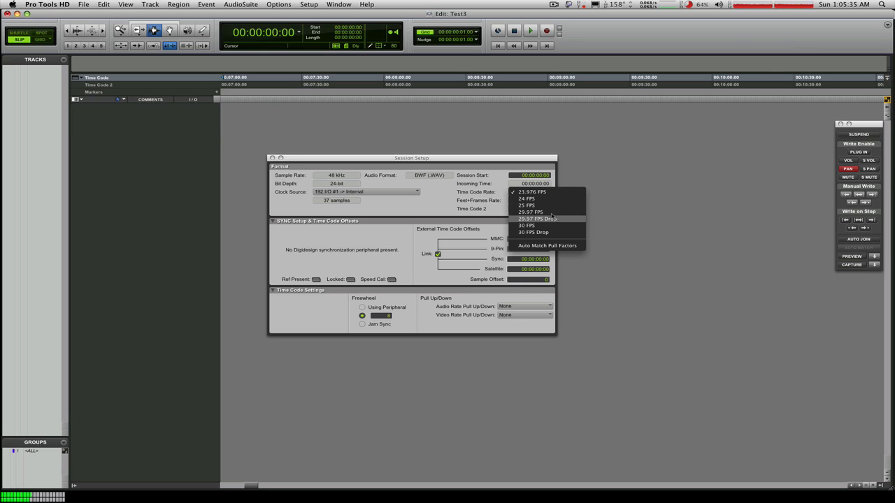
left_click(544, 193)
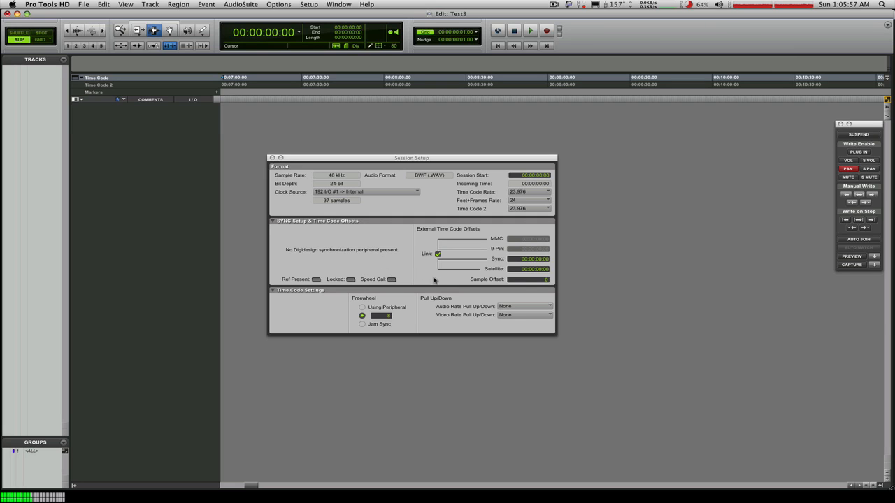
Examine the audio and video rate pull up/down choices in the Time Code Settings.
left_click(550, 311)
left_click(550, 303)
left_click(532, 316)
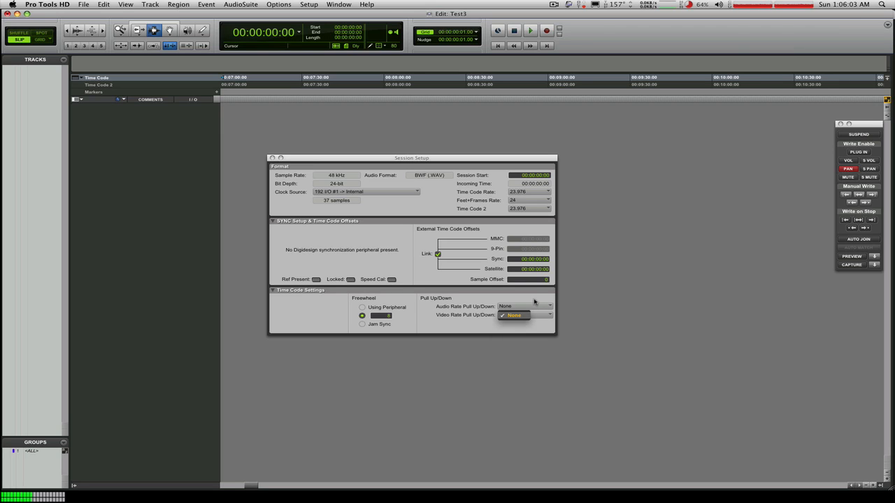
left_click(535, 306)
left_click(537, 312)
left_click(536, 299)
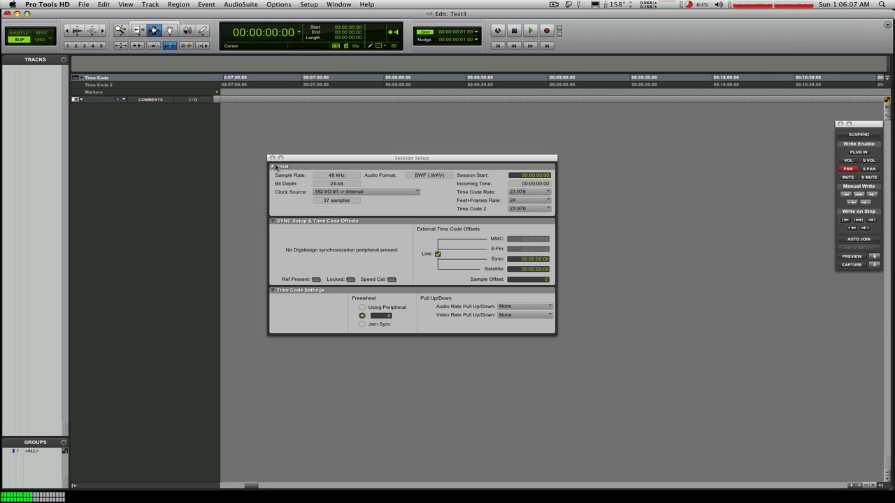
Set Time Code 2 to 29.97 FPS Drop and close the Session Setup window.
left_click(530, 209)
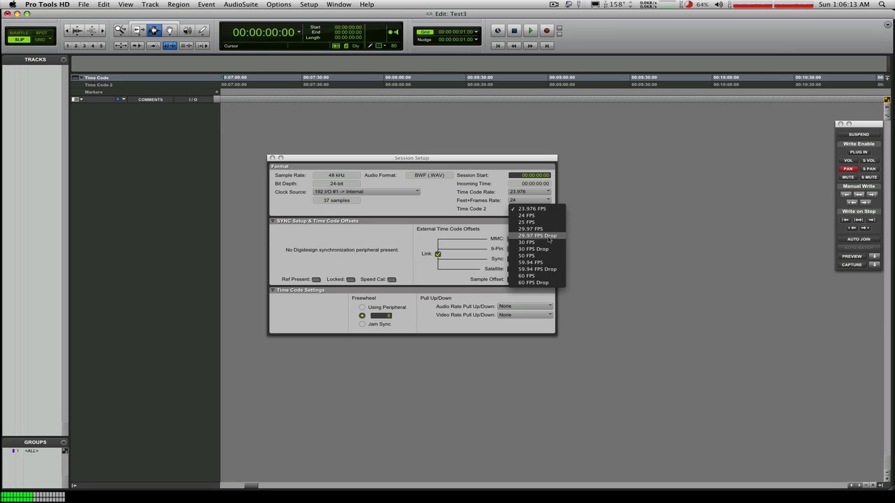
left_click(549, 239)
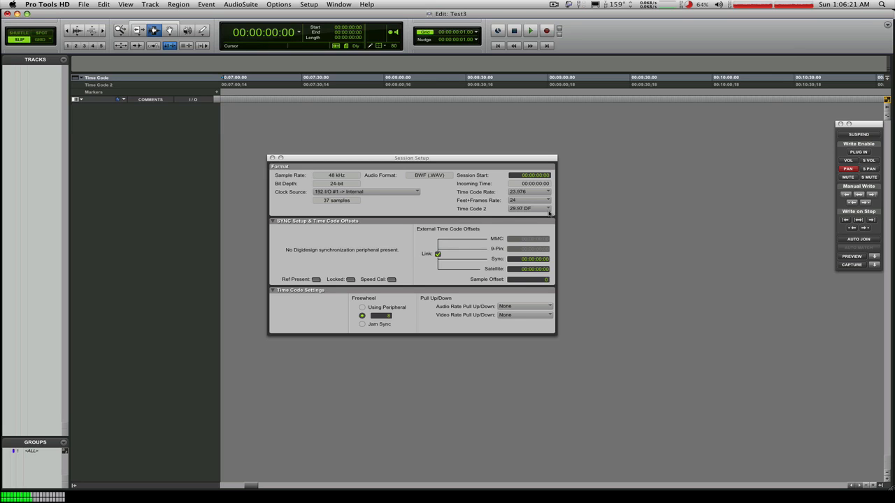
left_click(272, 158)
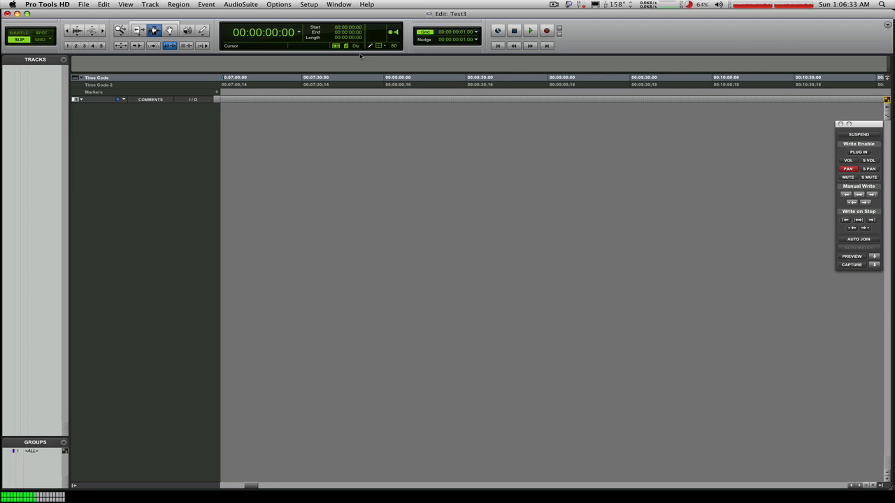
View the Mix window and return to the Edit window.
left_click_drag(325, 13, 357, 16)
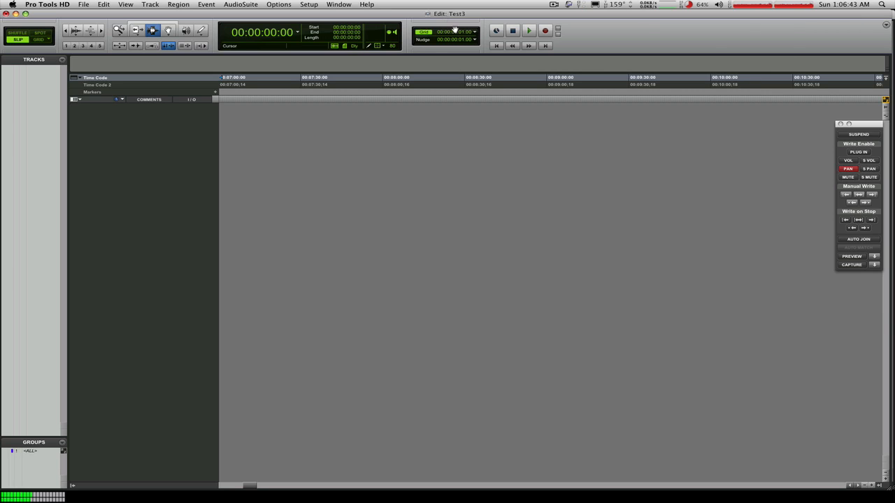
key("super+equal")
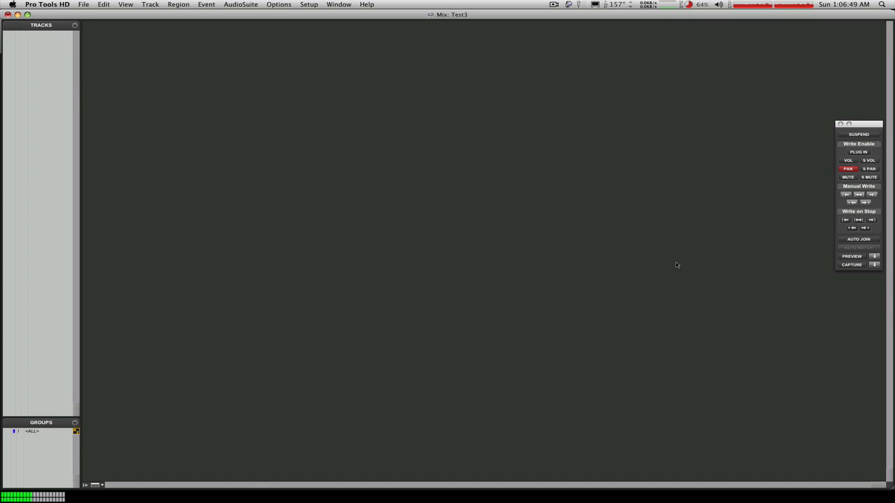
key("super+equal")
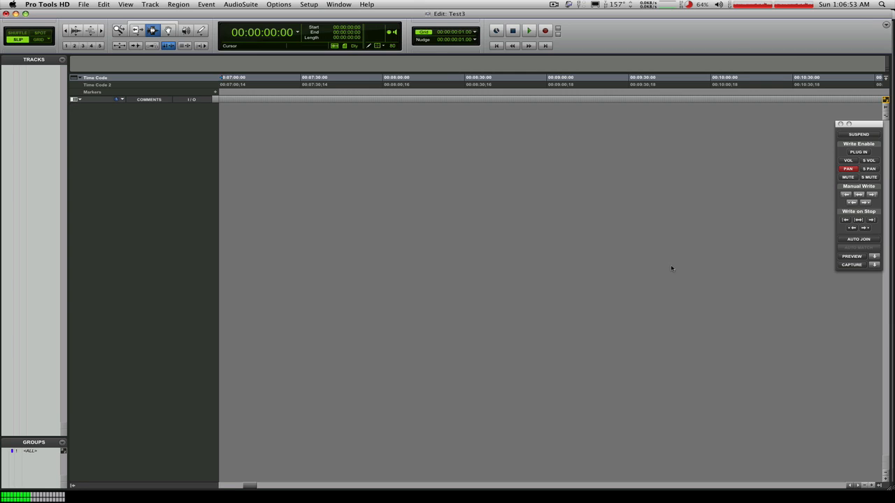
key("super+equal")
key("super+equal")
Open the New Tracks dialog and examine the channel format, track type and timebase choices.
key("super+shift+n")
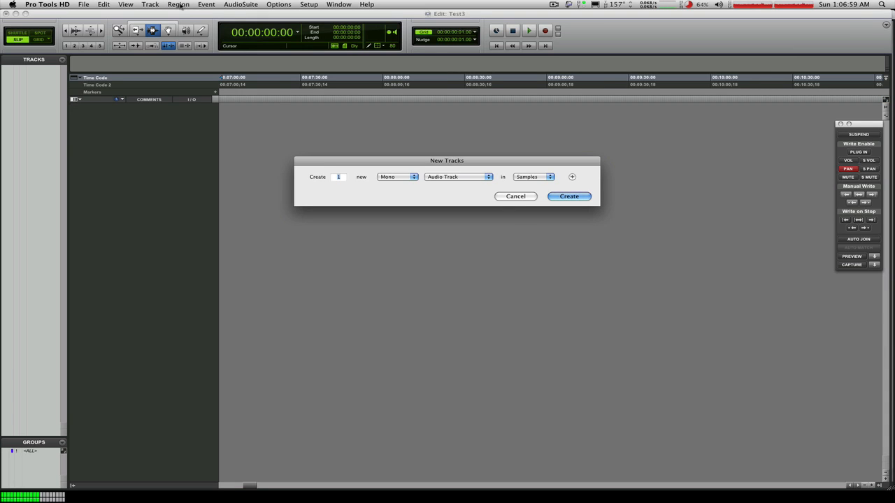
left_click(154, 5)
left_click(277, 114)
left_click(406, 178)
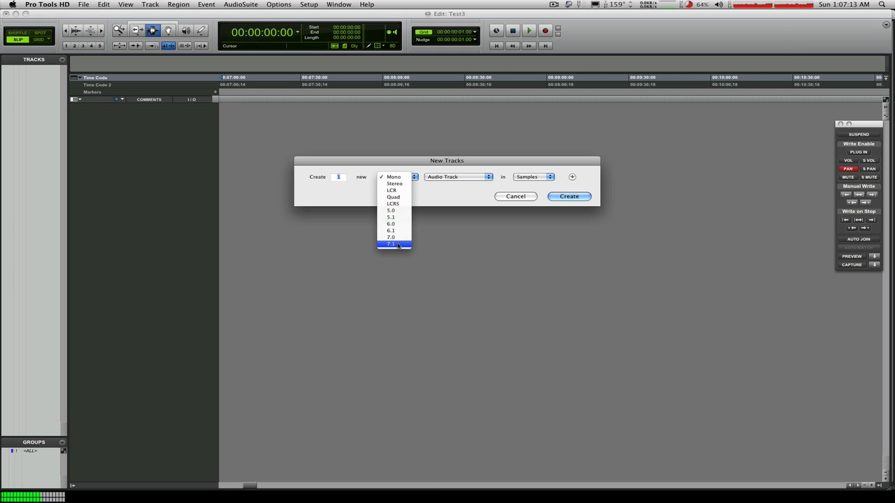
left_click(453, 196)
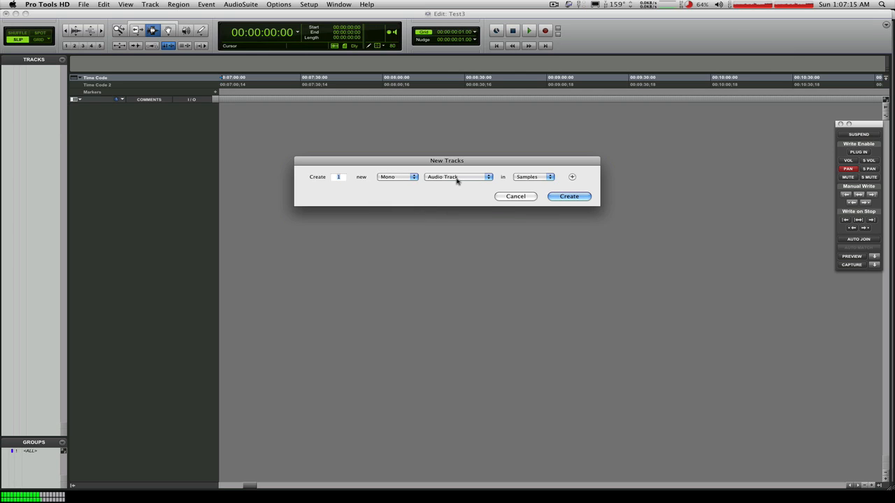
left_click(457, 178)
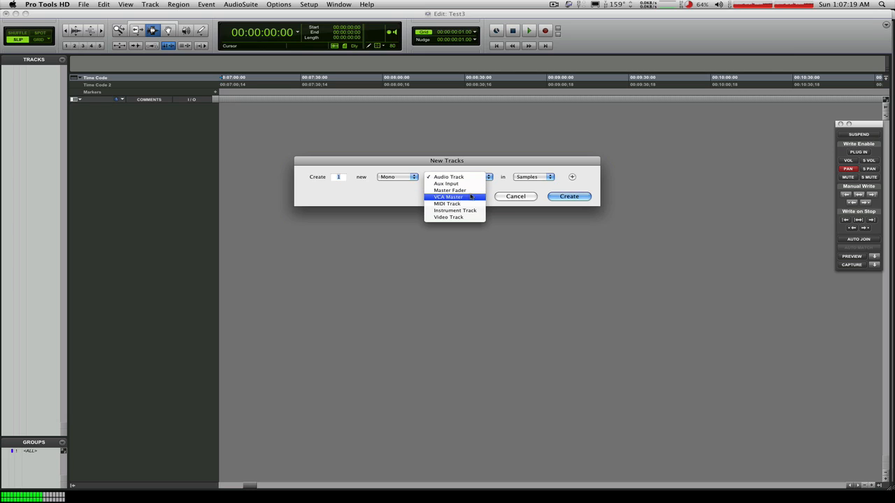
left_click(624, 268)
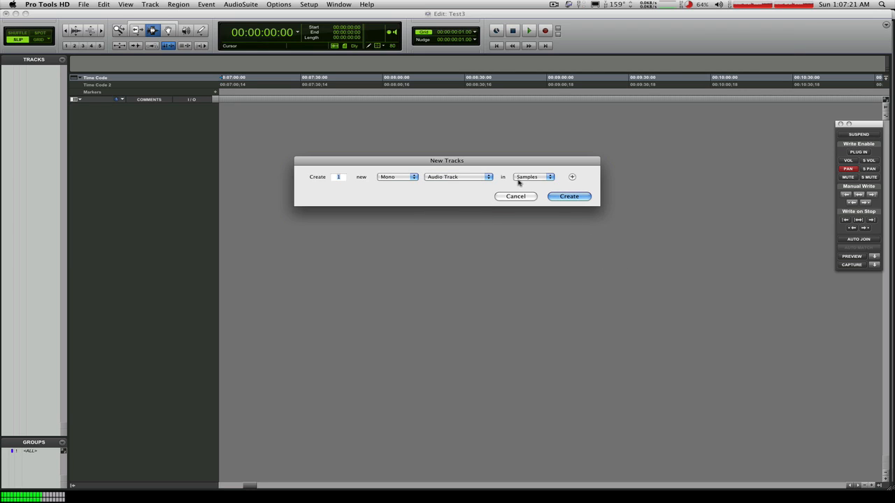
left_click(539, 181)
left_click(589, 178)
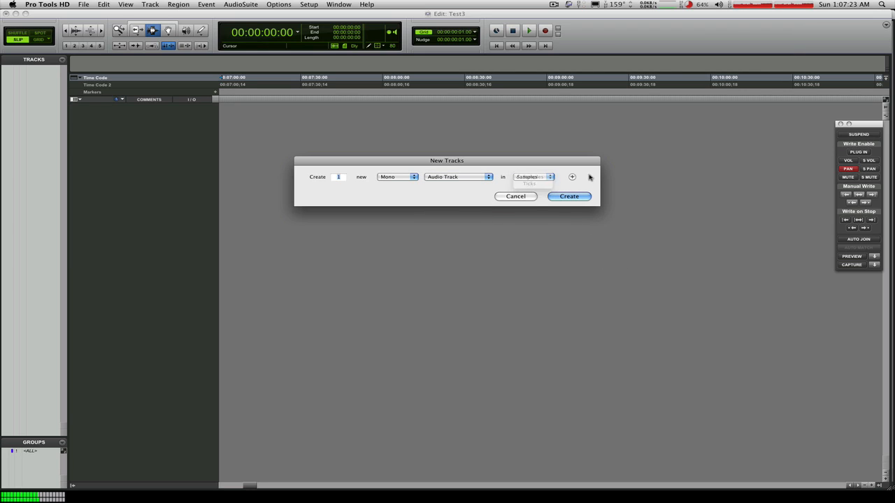
left_click(544, 178)
left_click(546, 177)
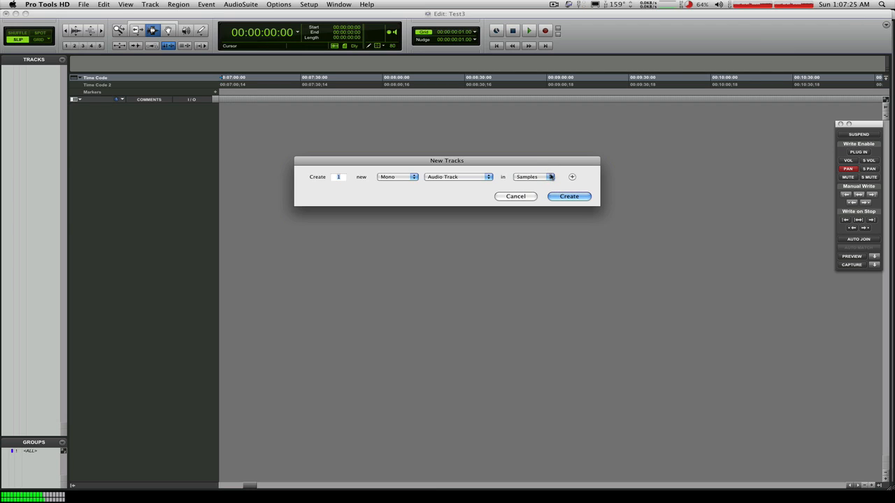
Create one new stereo audio track with the Samples timebase.
left_click(396, 179)
left_click(395, 183)
left_click(570, 197)
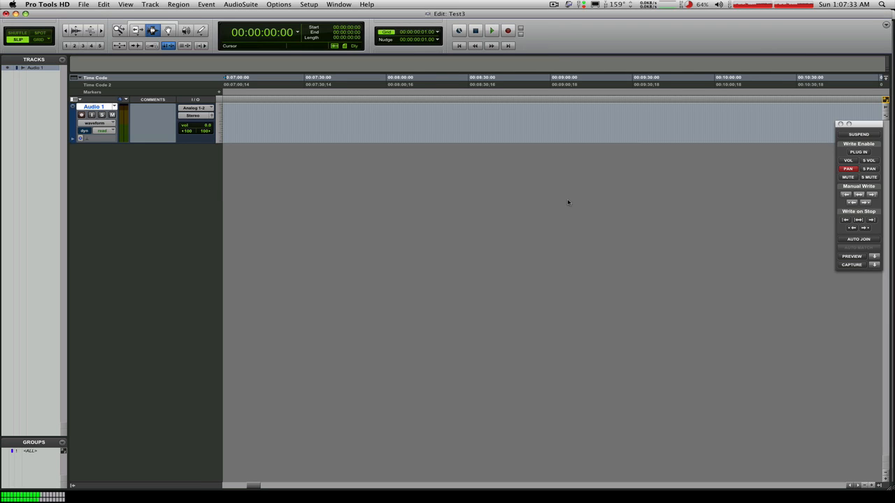
Set the Audio 1 track height to large and hide the Comments and I/O columns in the Edit window.
left_click(218, 123)
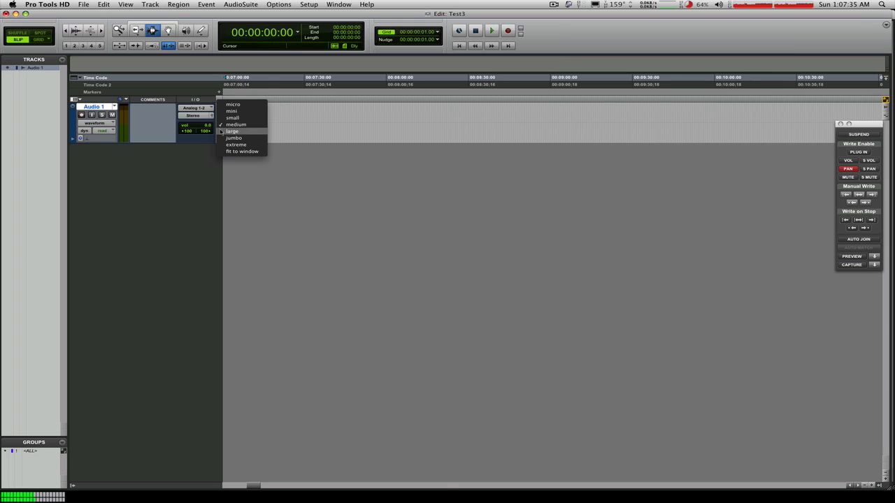
left_click(238, 129)
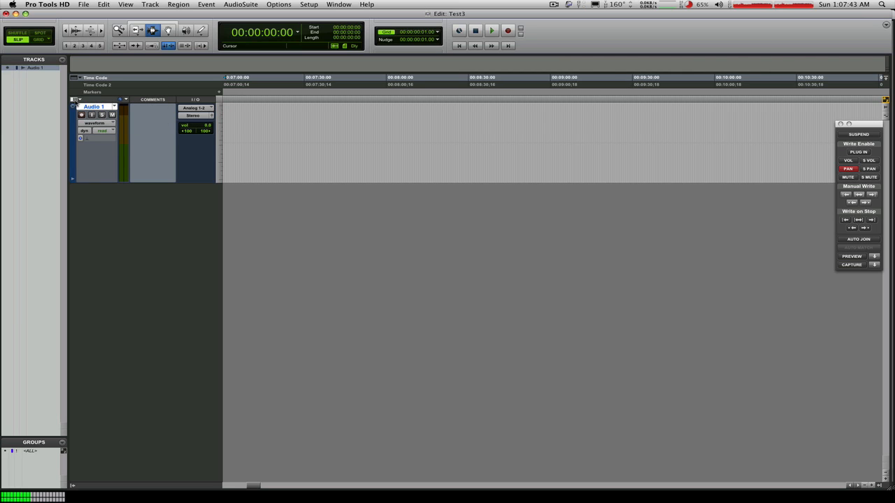
left_click(74, 100)
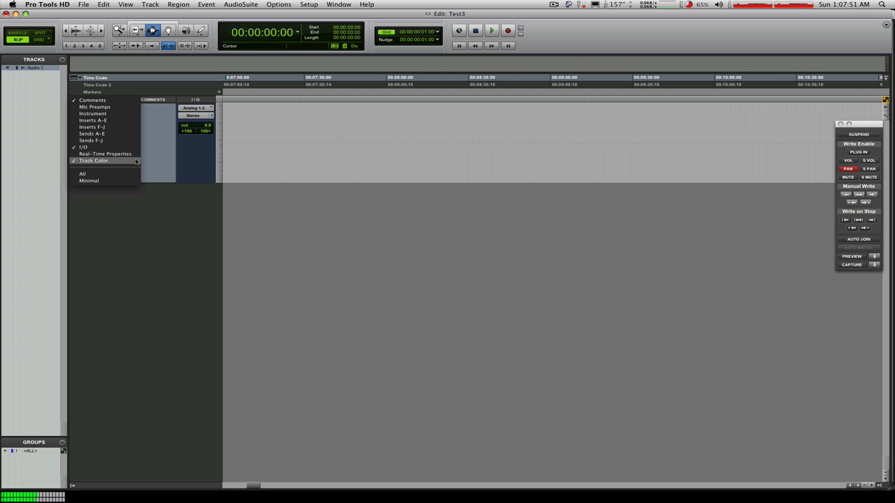
left_click(103, 102)
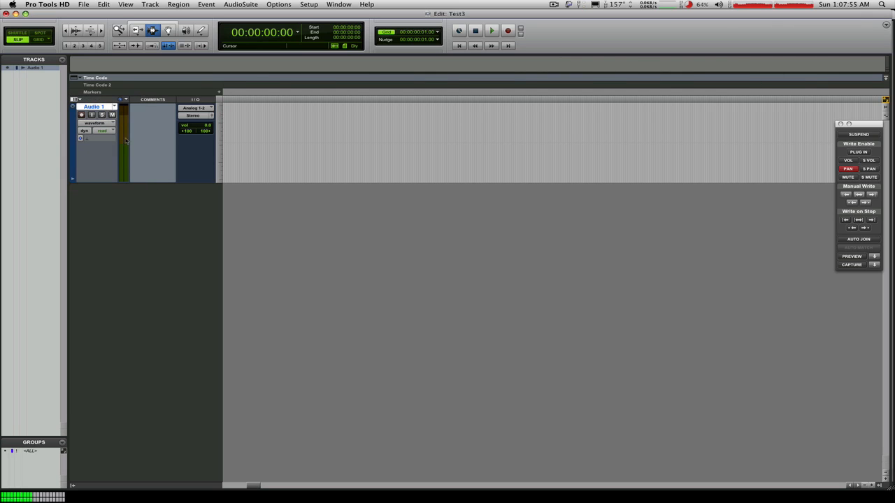
left_click(75, 100)
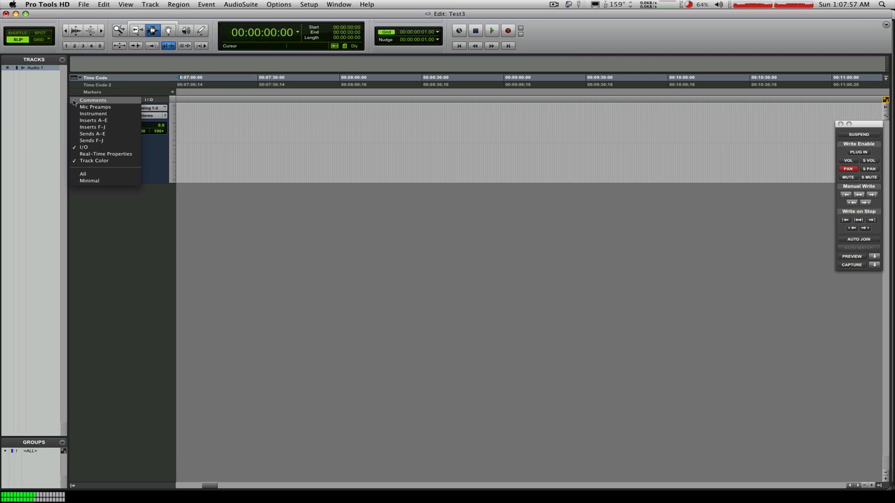
left_click(112, 147)
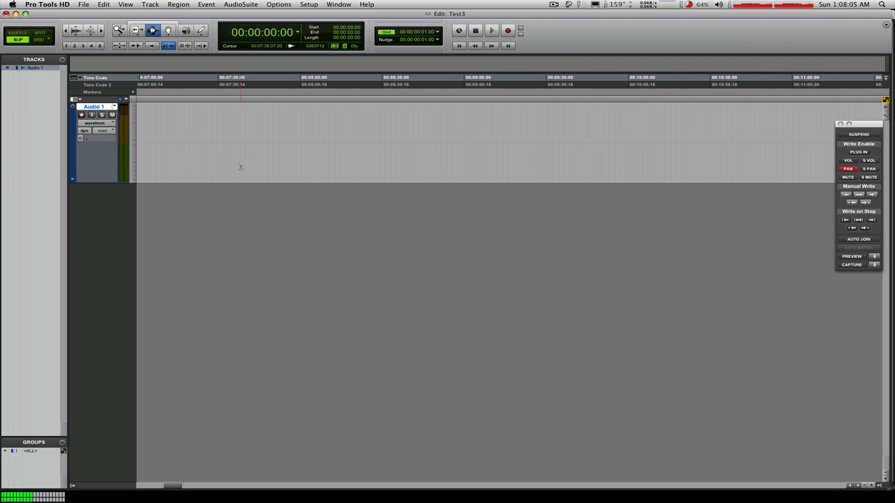
Switch to the Mix window and widen the channel strips from the narrow mix view.
key("super+equal")
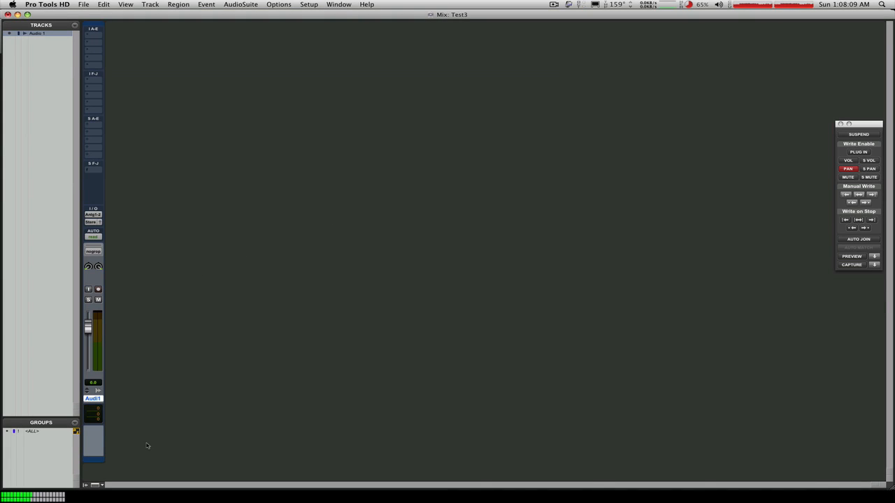
key("ctrl+alt+super+m")
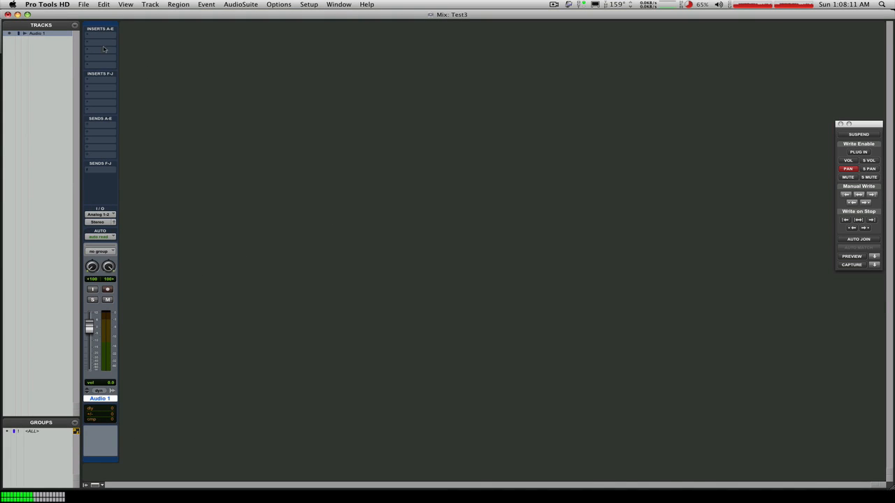
Examine the send, input, output and automation mode choices on the Audio 1 channel strip without changing them.
left_click(101, 170)
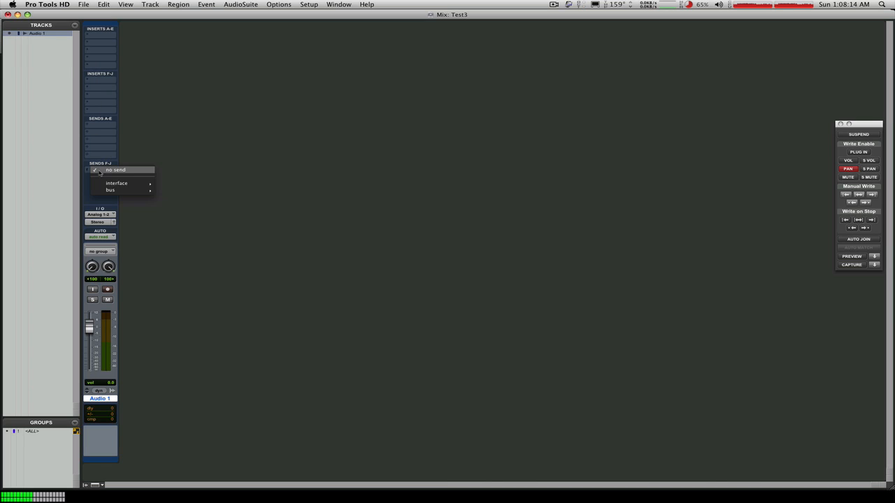
left_click(229, 161)
left_click(102, 215)
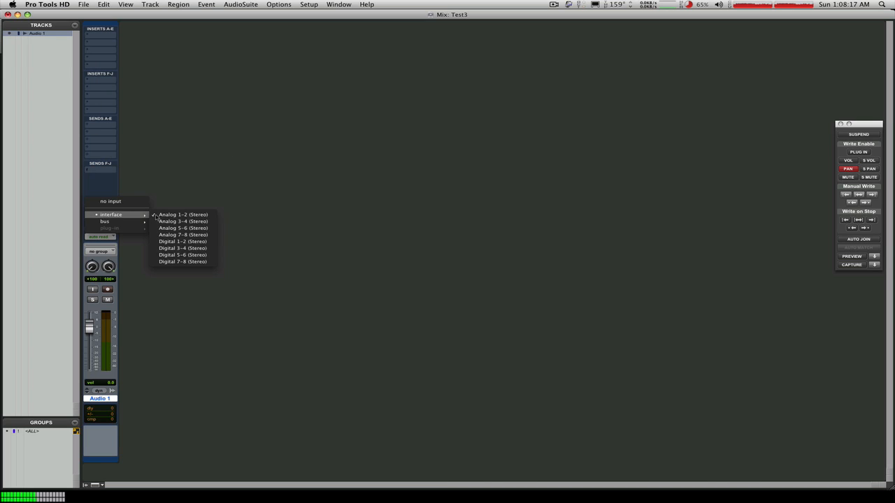
left_click(288, 219)
left_click(97, 223)
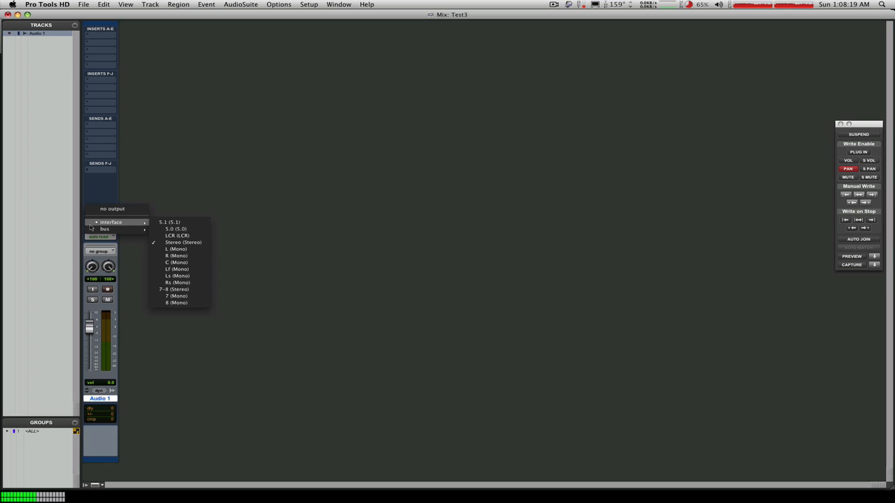
left_click(208, 245)
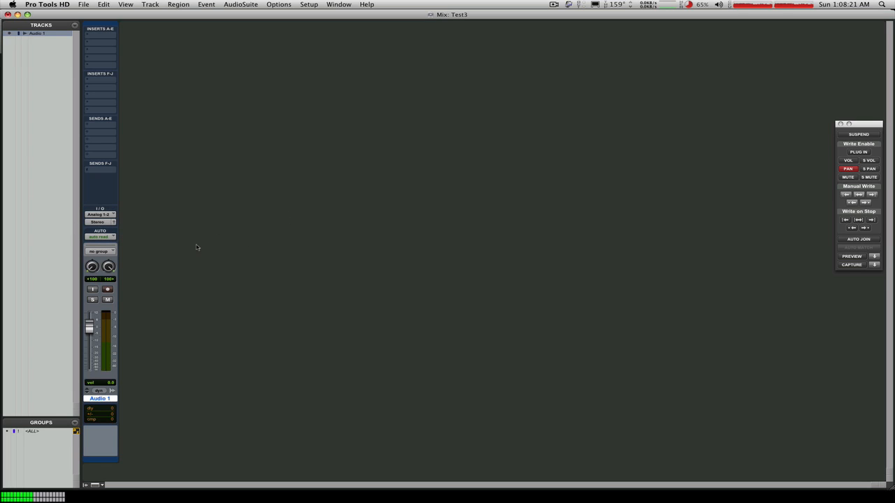
left_click(112, 237)
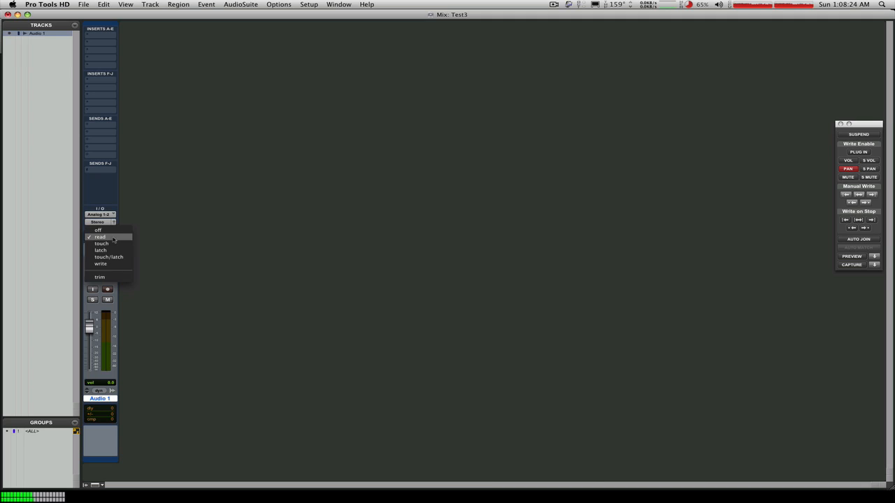
left_click(159, 242)
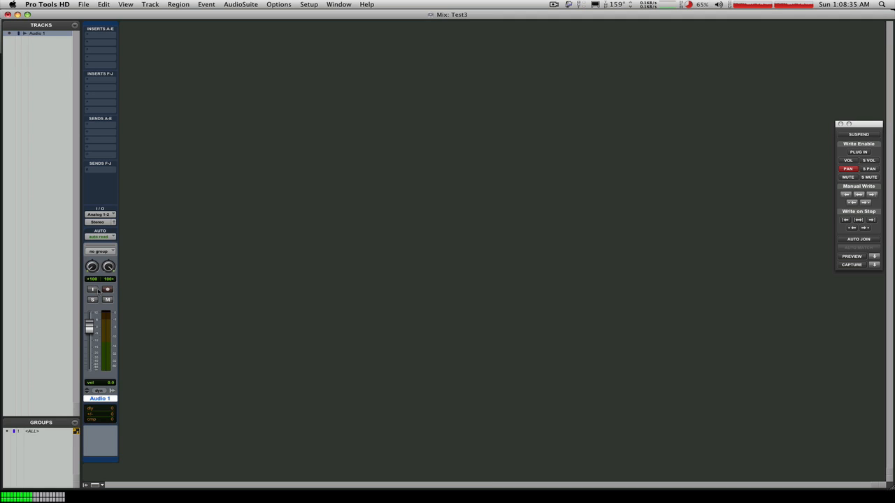
Try the input monitoring, solo and record-enable controls on Audio 1, returning each one to off.
left_click(97, 290)
left_click(93, 299)
left_click(93, 299)
left_click(107, 289)
left_click(93, 289)
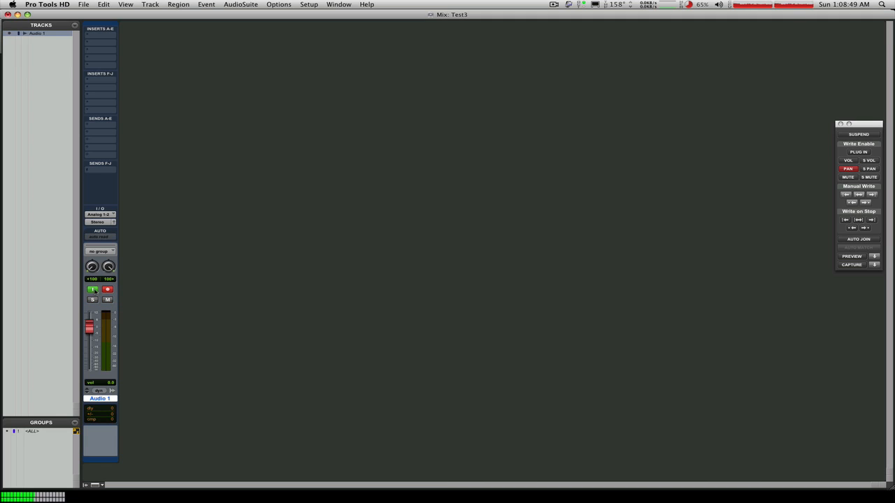
left_click(97, 289)
left_click(95, 291)
left_click(108, 289)
Try the Audio 1 volume fader and the track naming dialog, cancelling the dialog and resetting the fader to its default level.
mouse_move(93, 332)
left_mouse_down()
mouse_move(97, 369)
mouse_move(96, 334)
left_mouse_up()
left_click(89, 333, "alt")
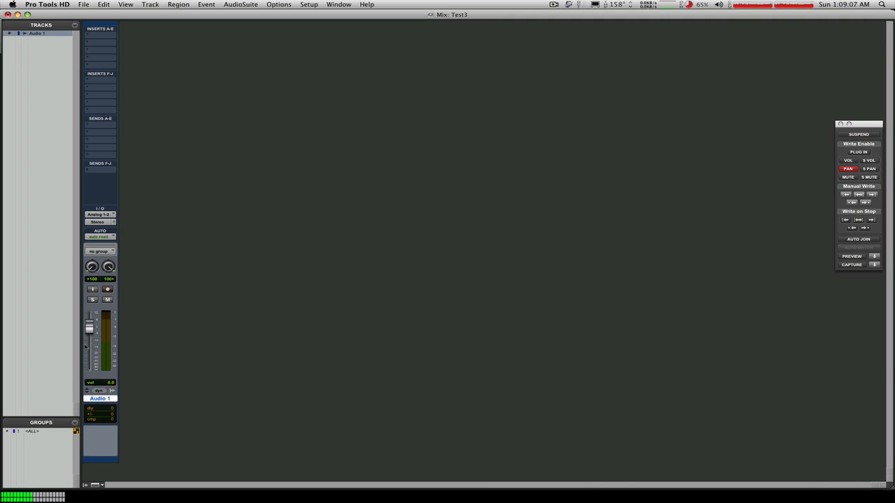
left_click_drag(90, 329, 105, 384)
double_click(106, 398)
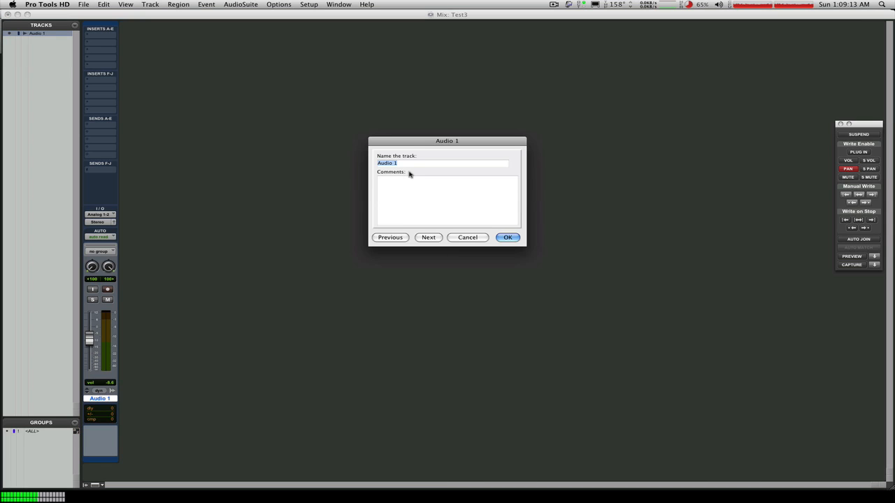
left_click(465, 238)
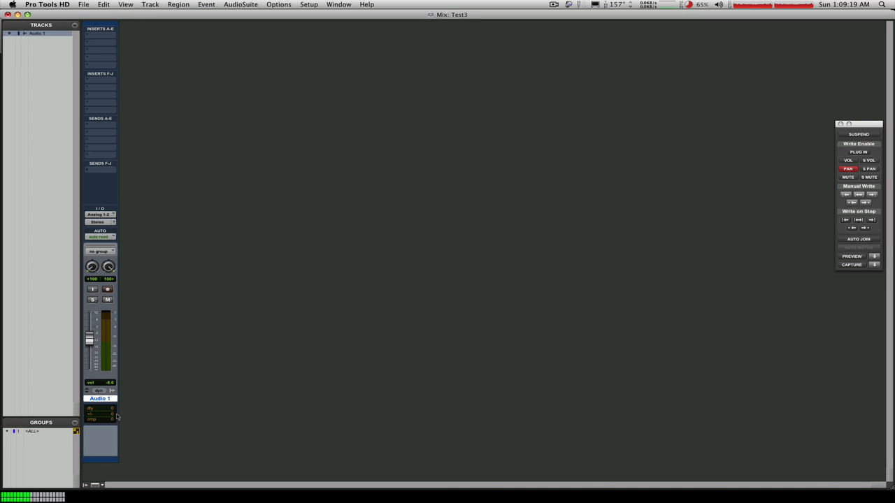
left_click(90, 343, "alt")
Return to the Edit window, go to the session start and place the edit cursor on Audio 1 at 00:00:29:20.
key("super+equal")
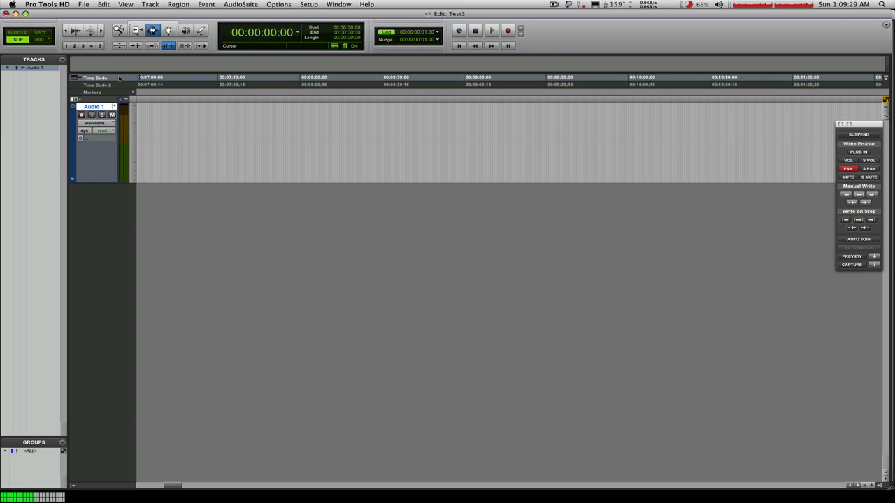
left_click(237, 128)
key("Return")
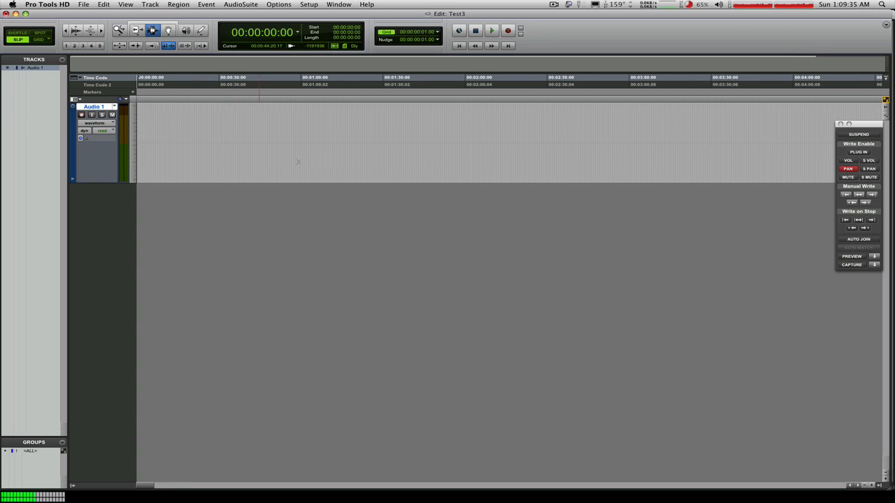
left_click(218, 128)
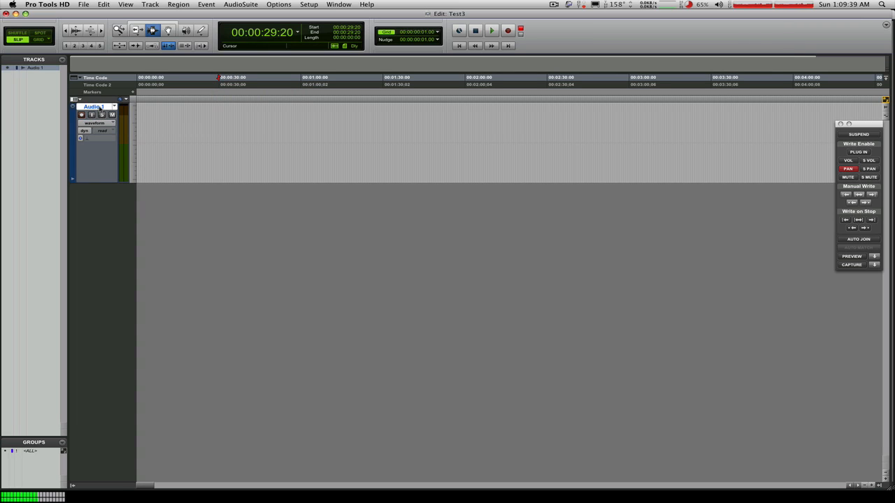
Rename the Audio 1 track as Test.
double_click(94, 106)
type("Test")
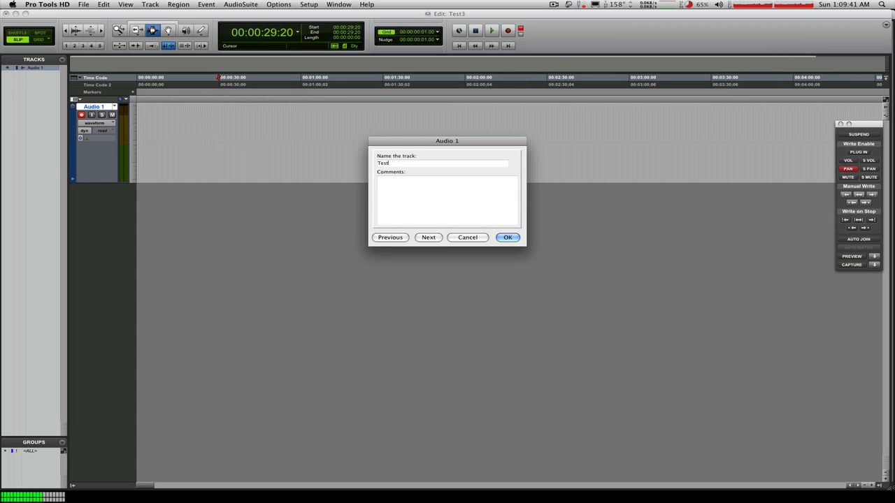
key("Return")
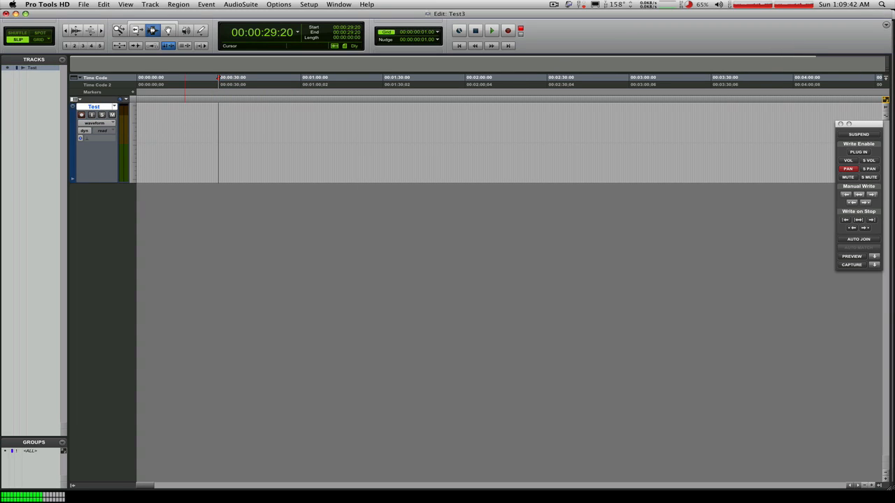
Record-enable the Test track and record about 13 seconds of audio starting at 00:00:29:20.
left_click(82, 115)
key("super+space")
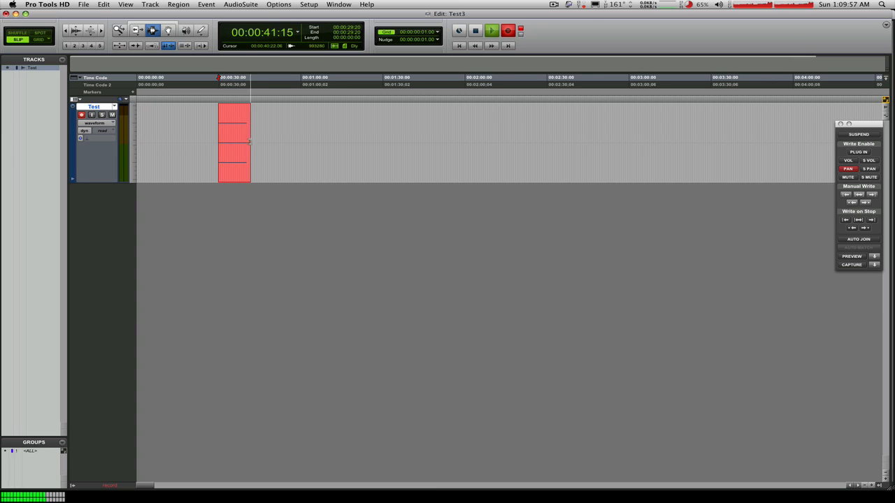
key("space")
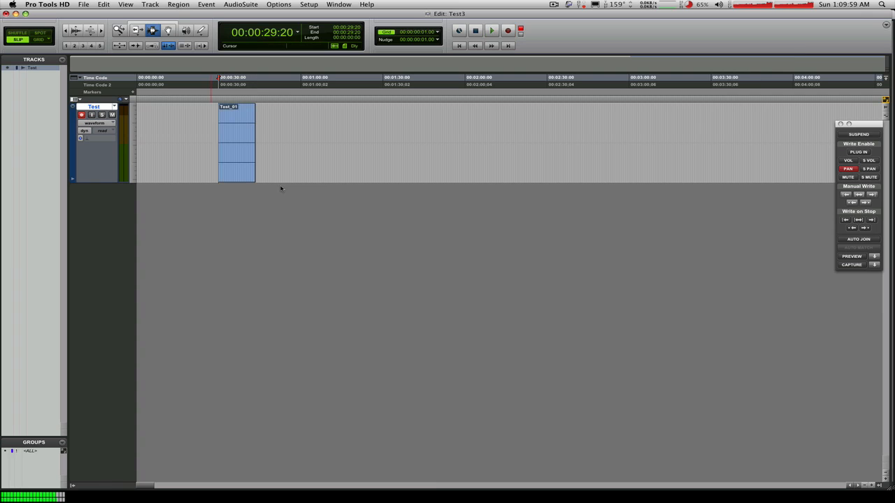
Move the Test_01 region to start at 00:00:34:01 with the Grabber and set the edit mode to Grid.
left_click_drag(189, 147, 328, 152)
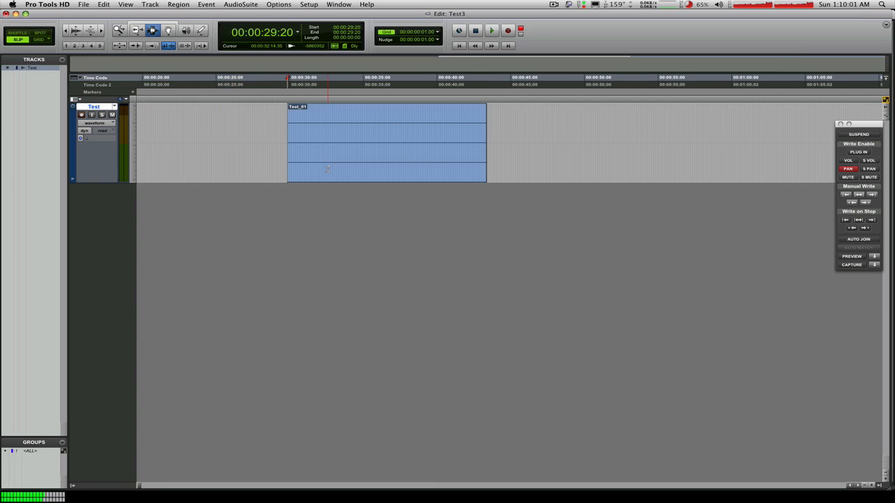
key("F8")
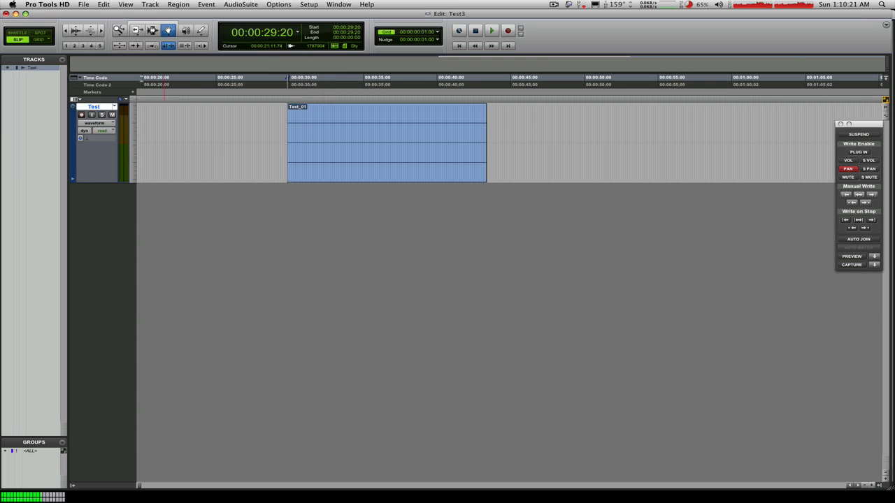
left_click_drag(312, 133, 407, 144)
left_click(43, 40)
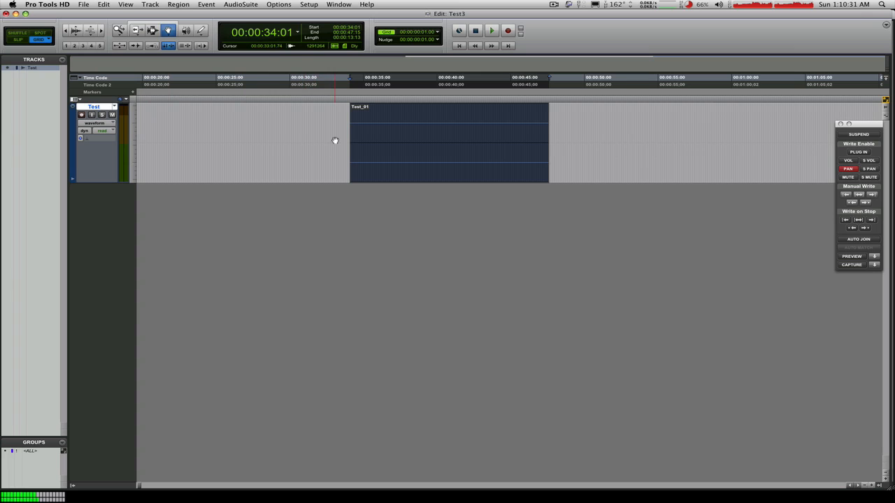
Use the Selector to select the range from 00:00:30:17 to 00:00:31:02 on the Test track.
left_click(152, 30)
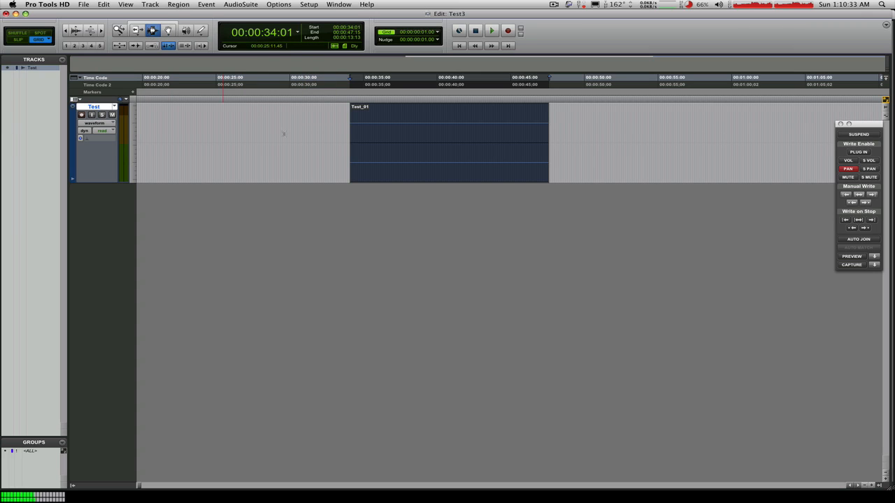
left_click_drag(309, 146, 411, 130)
left_click(318, 149)
key("t")
key("t")
key("t")
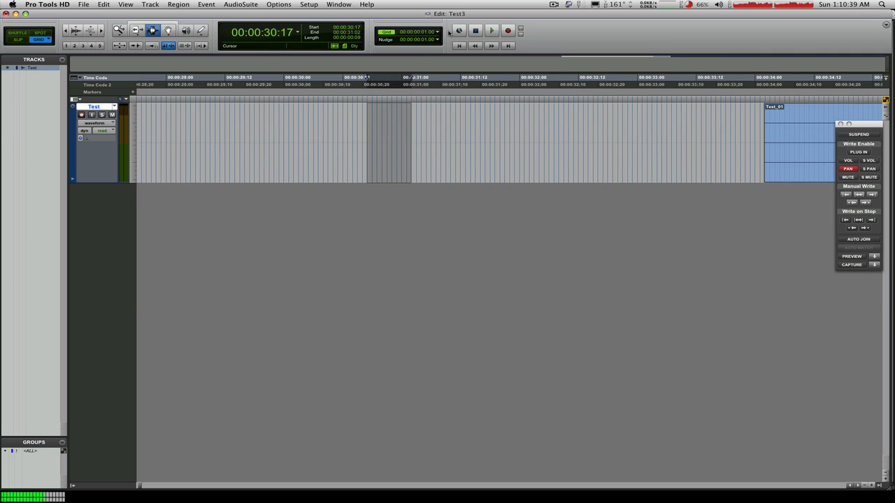
Set the grid value to 1 second and change the main time scale to Bars|Beats.
left_click(438, 31)
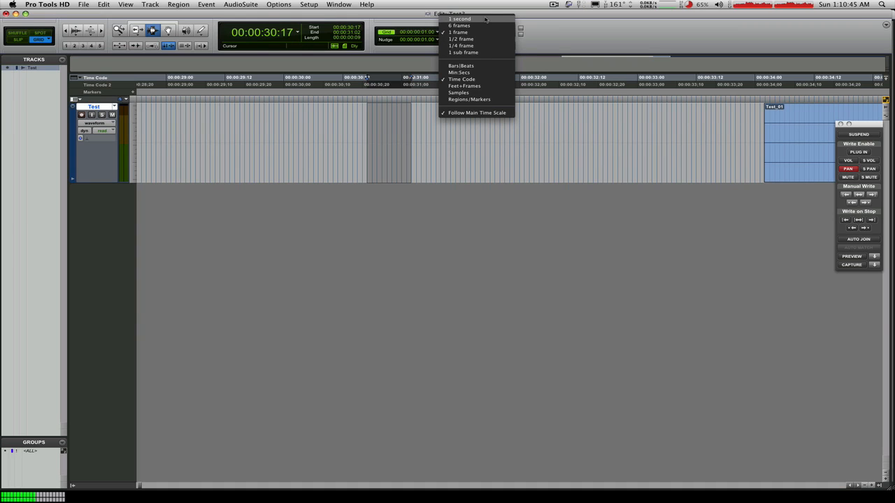
left_click(462, 19)
left_click(299, 32)
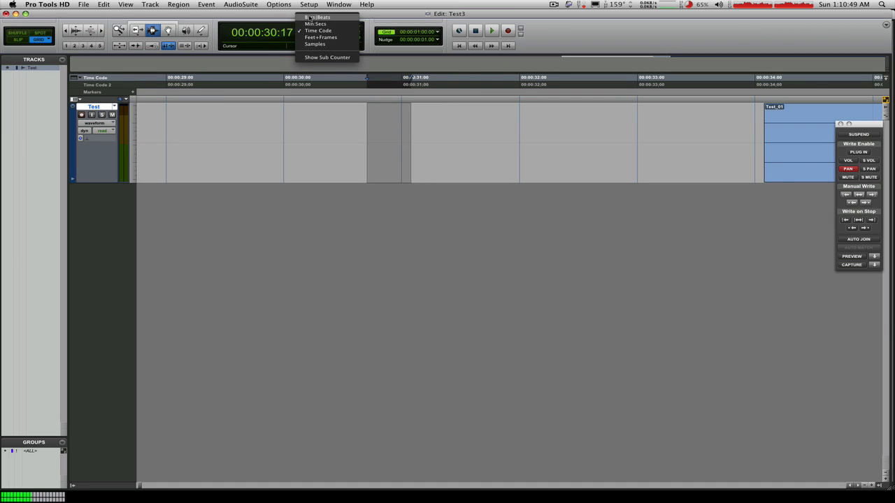
left_click(318, 32)
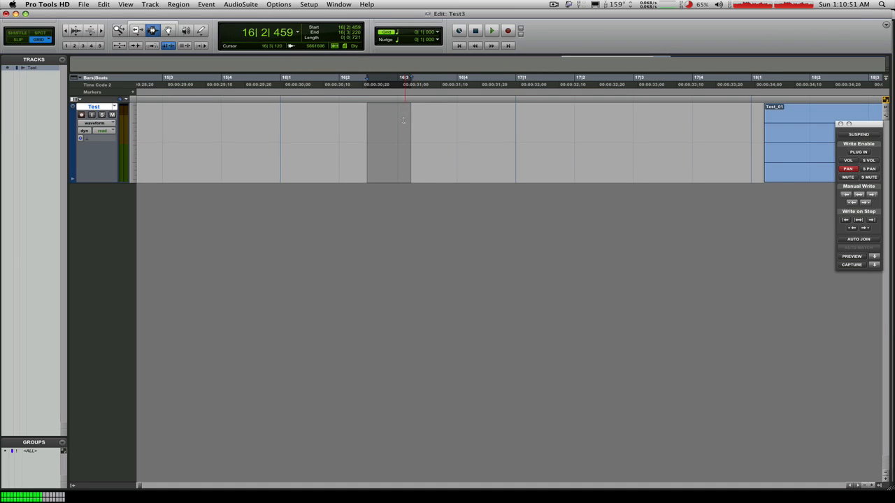
Select the one-beat range from 17|1|000 to 17|2|000 on the Test track and view the grid value options.
left_click_drag(499, 132, 562, 141)
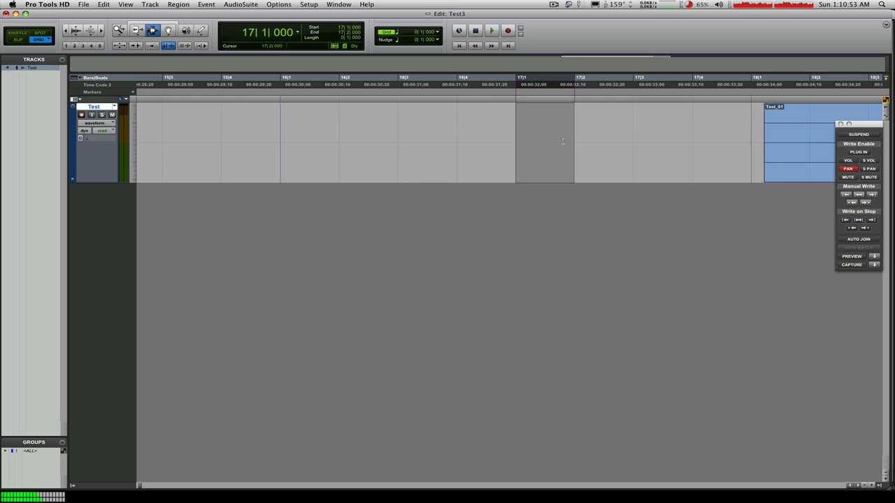
left_click(438, 34)
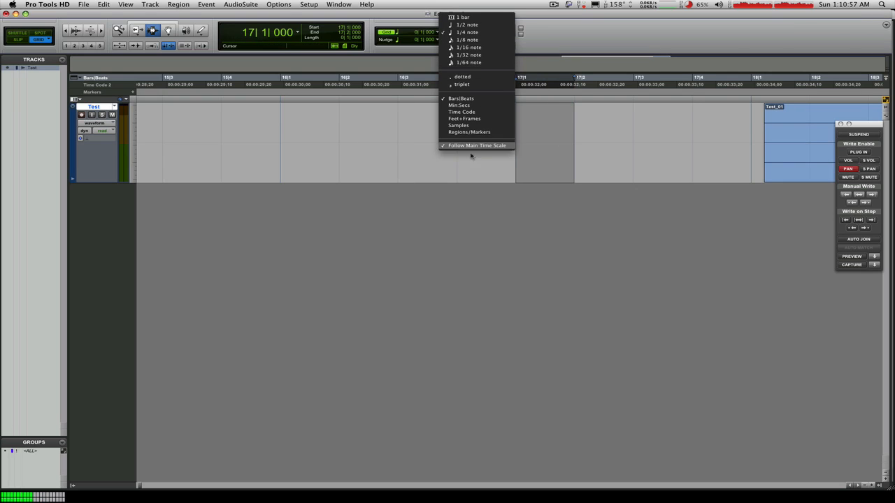
left_click(359, 155)
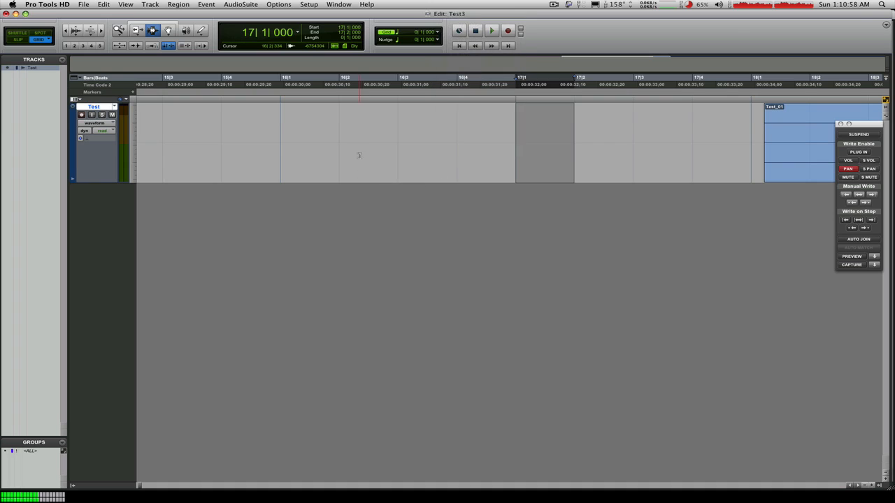
Change the main time scale to Time Code and select the range from 00:00:32:00 to 00:00:33:00 on the Test track.
left_click(296, 33)
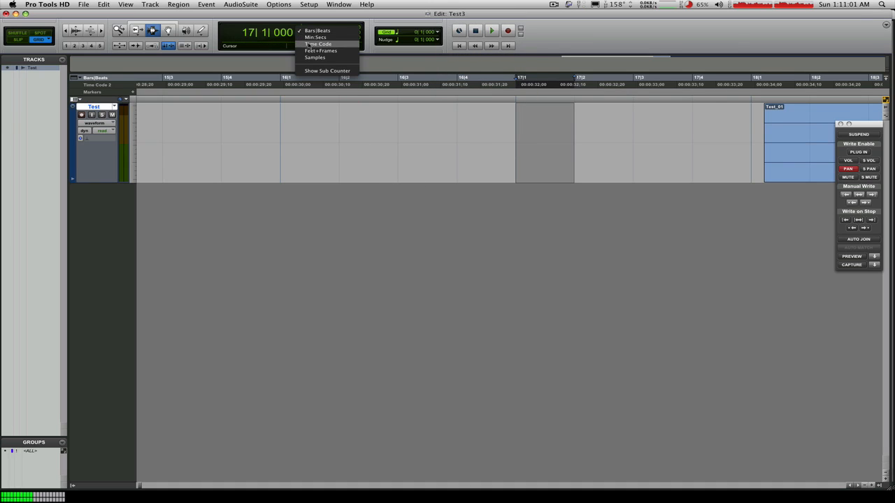
left_click(308, 46)
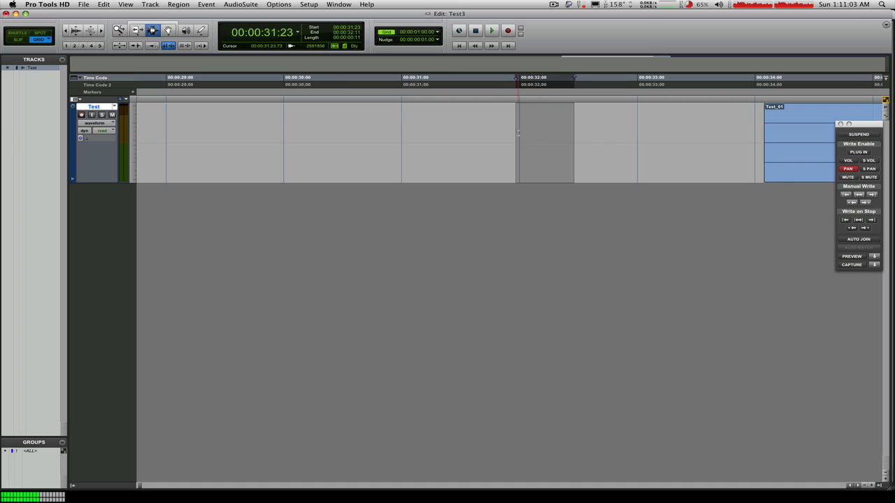
left_click_drag(518, 133, 586, 144)
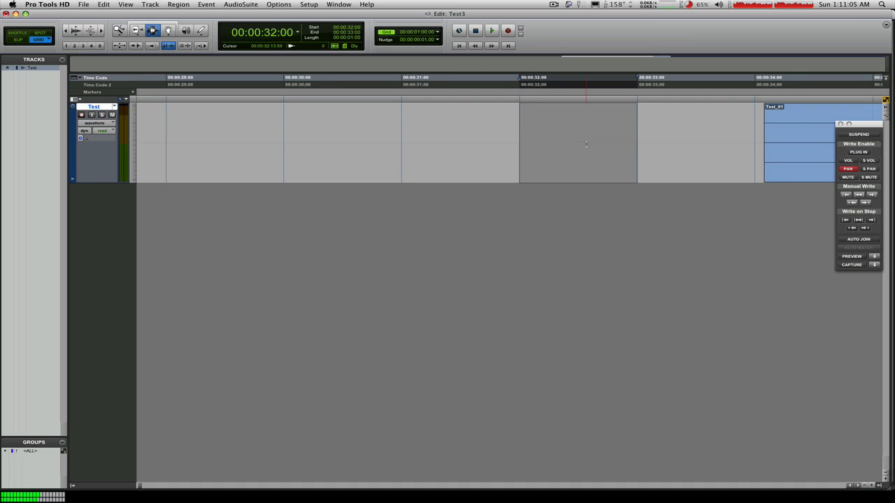
Move the Test_01 region with the Grabber to start at 00:00:31:00, keeping it snapped to the grid.
key("r")
key("r")
key("r")
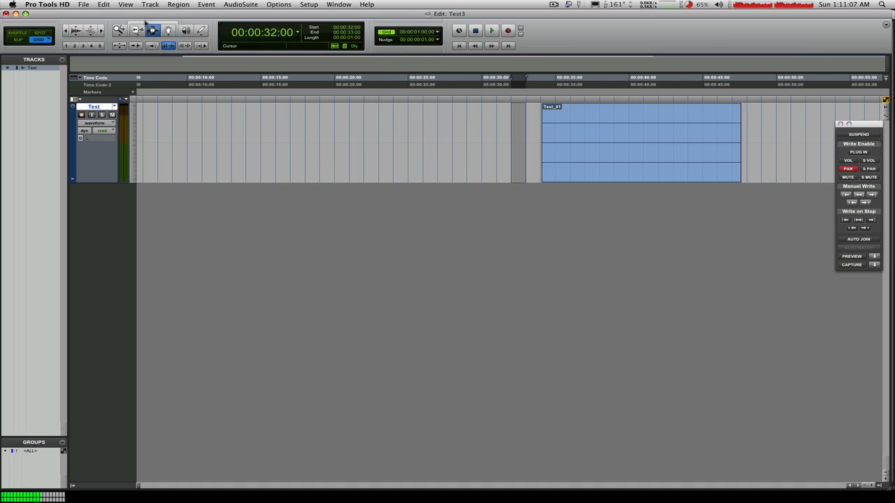
left_click(167, 30)
left_click_drag(564, 152, 520, 161)
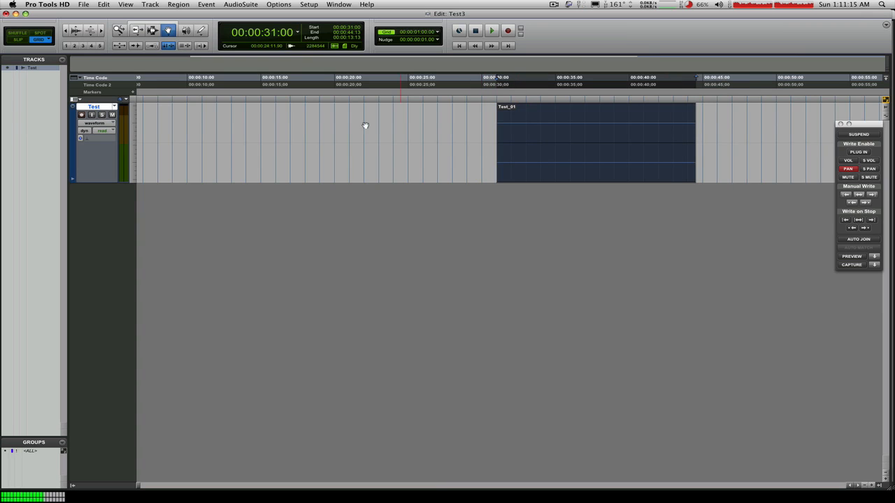
Set the edit mode to Spot and spot the Test_01 region to a start time of 00:00:00:00.
left_click(43, 33)
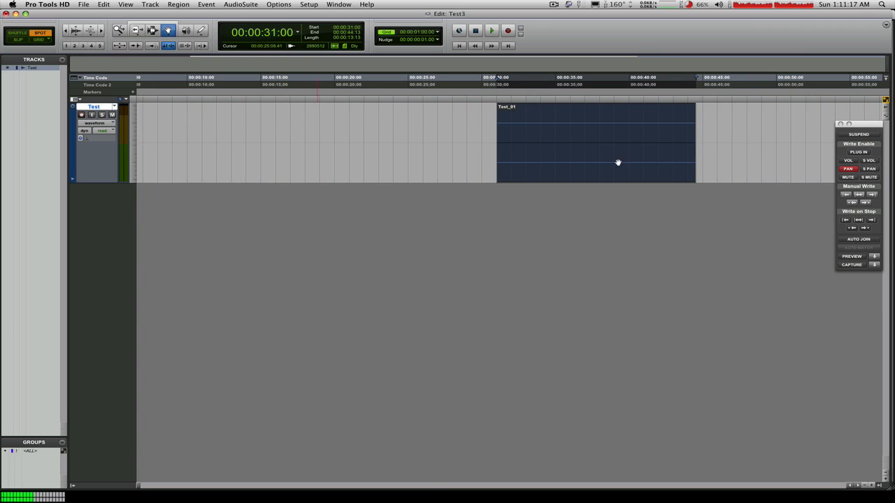
left_click(557, 142)
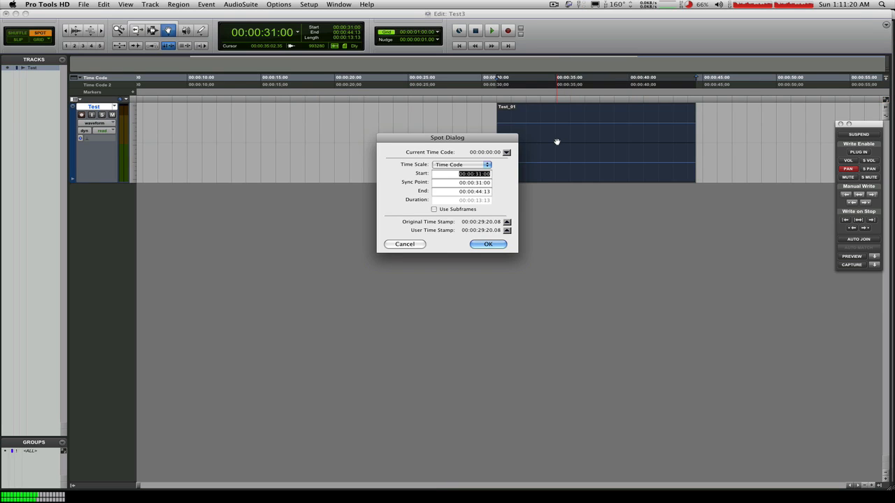
left_click(478, 165)
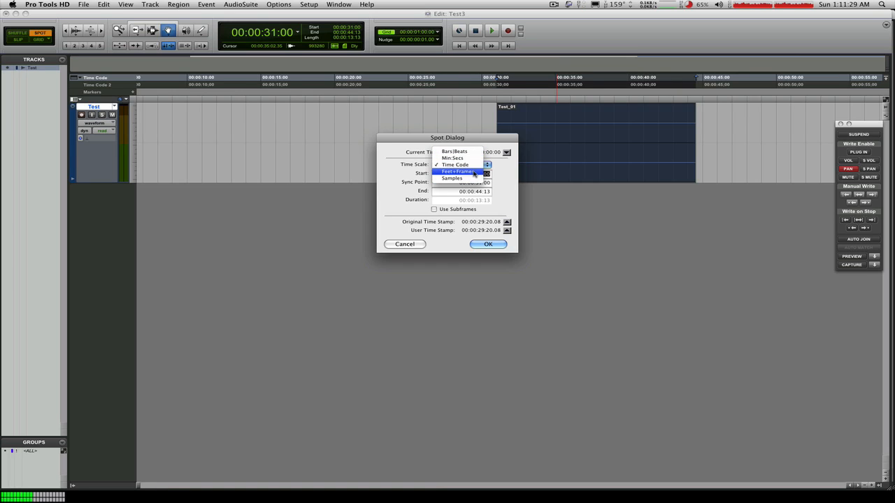
left_click(507, 179)
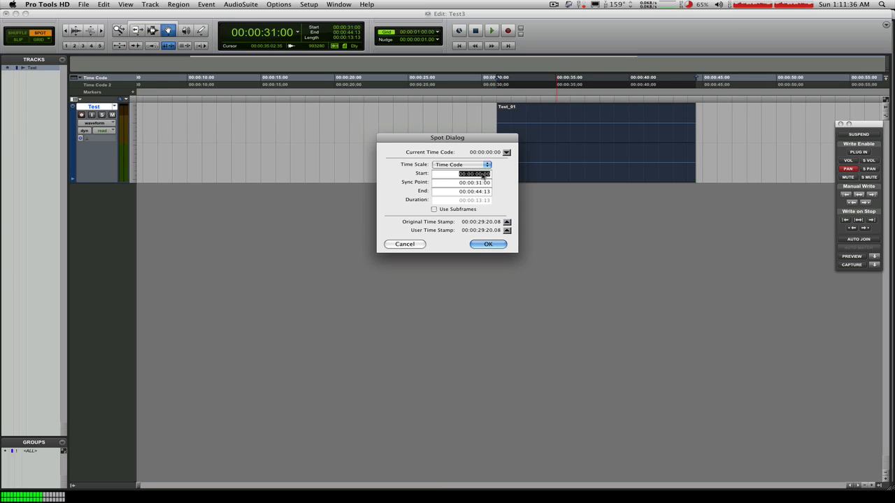
key("Return")
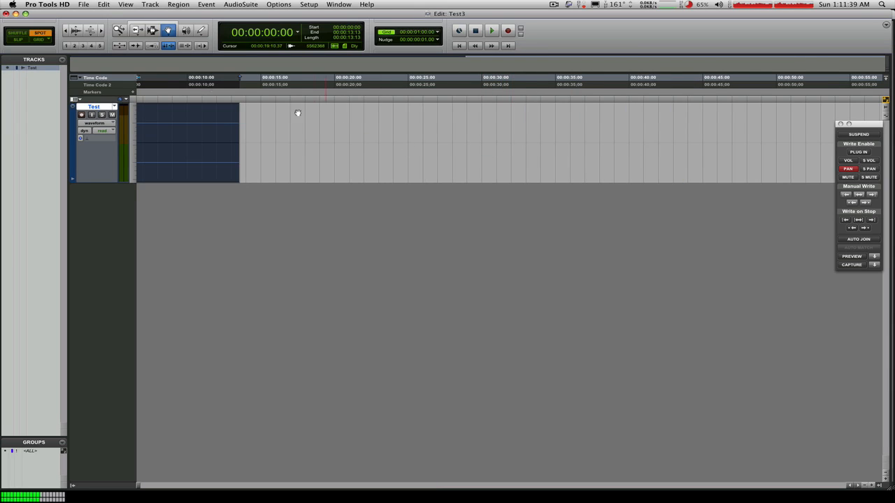
Set the edit mode to Shuffle, place the edit cursor at 00:00:18:21 with the Selector and try to record.
left_click(28, 34)
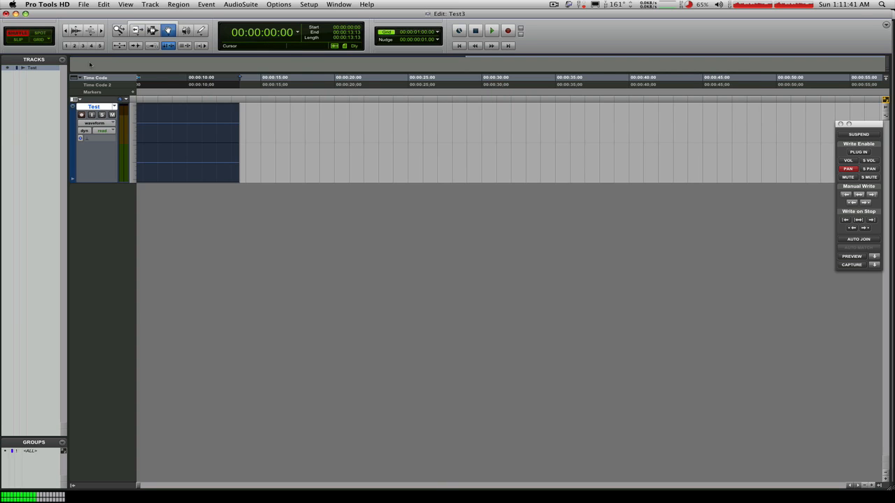
left_click(153, 30)
left_click(318, 159)
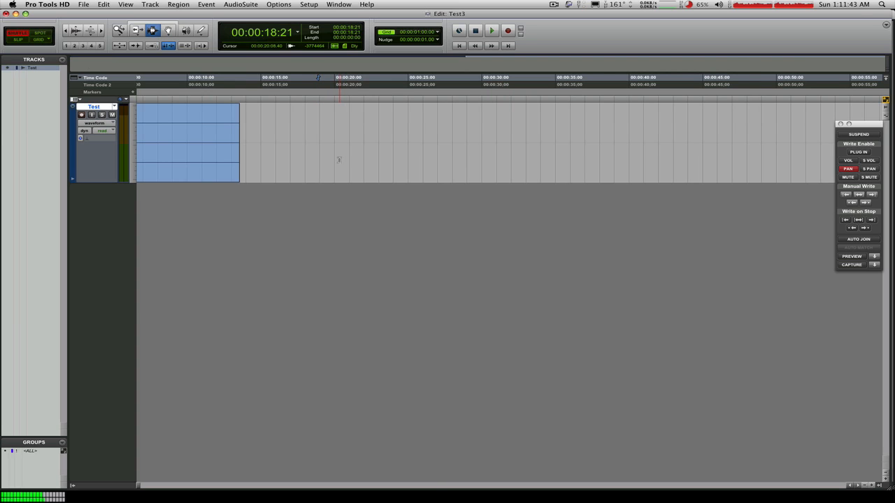
key("super+space")
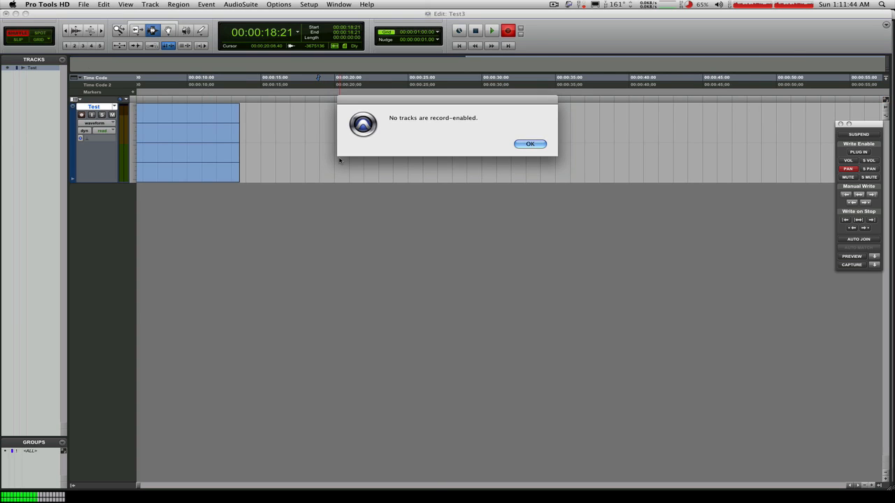
left_click(530, 144)
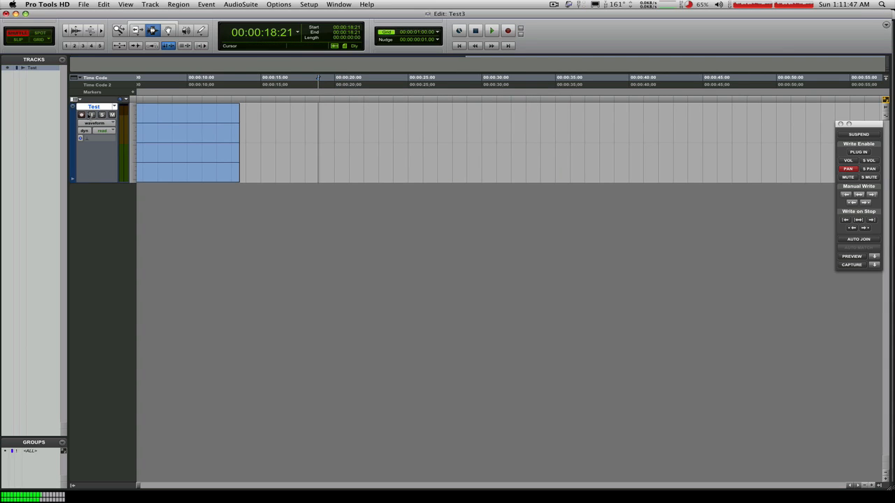
Record-enable the Test track and record about 4 seconds of audio from 00:00:18:21.
left_click(83, 115)
key("super+space")
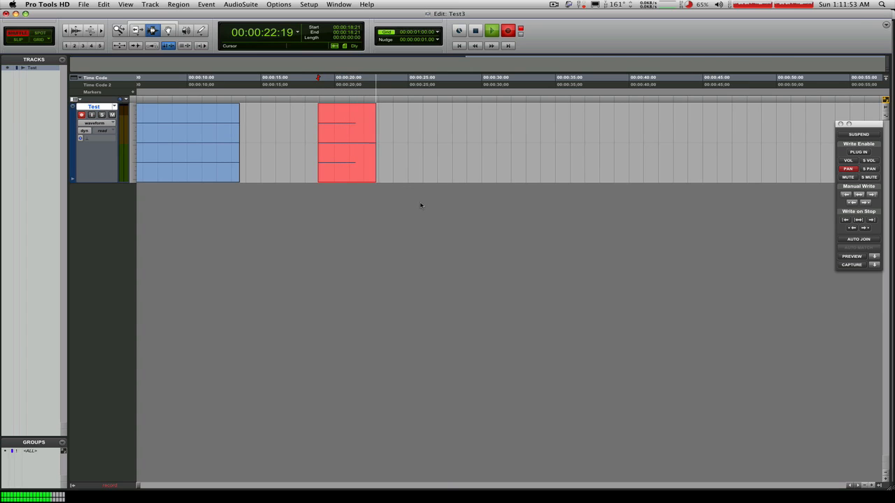
key("space")
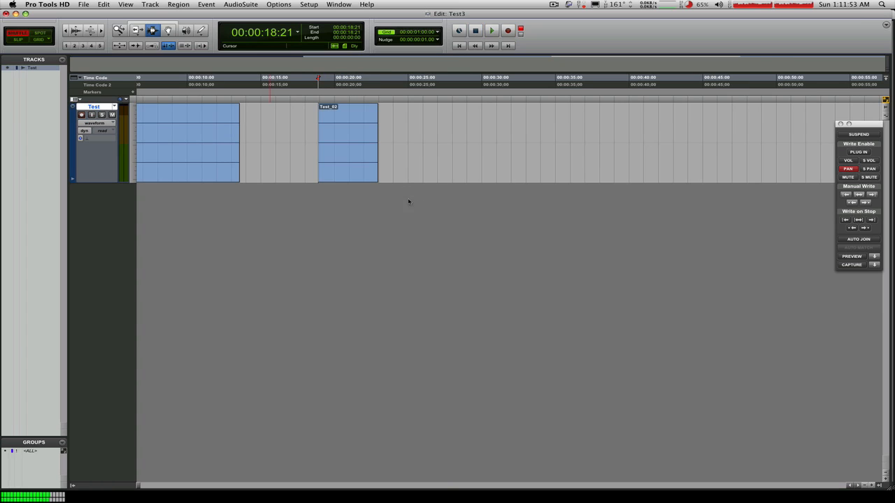
Move the Test_02 region with the Grabber so it butts against the end of Test_01 at 00:00:13:13.
left_click(240, 144)
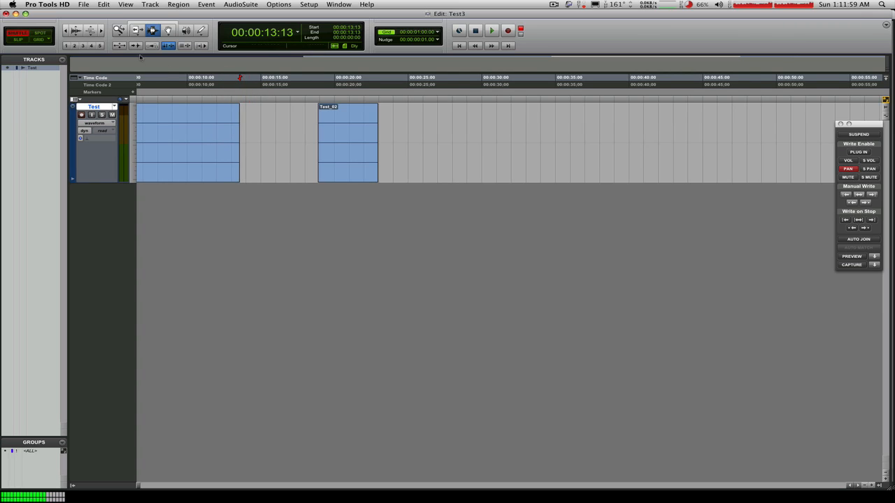
key("F8")
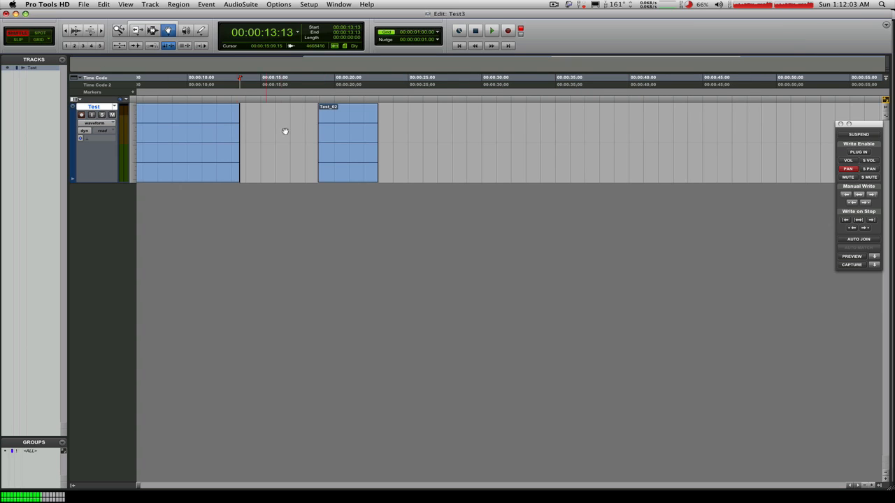
left_click(336, 146)
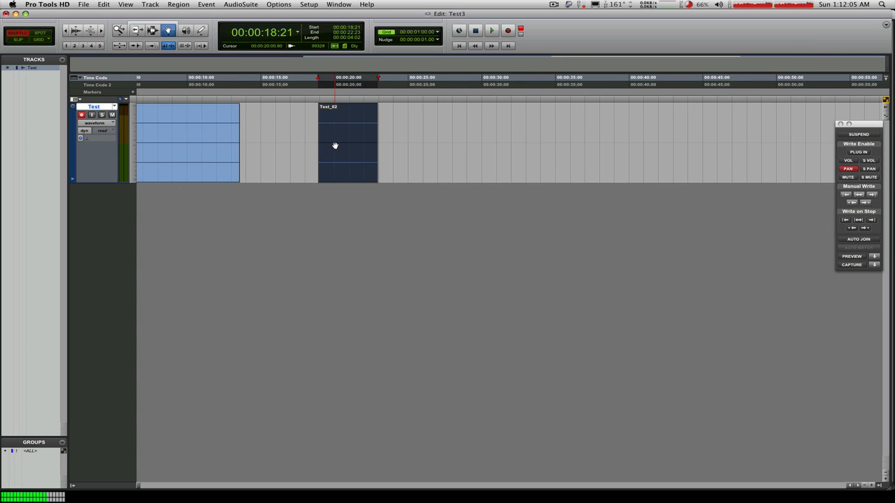
left_click_drag(341, 149, 269, 139)
left_click_drag(257, 142, 257, 142)
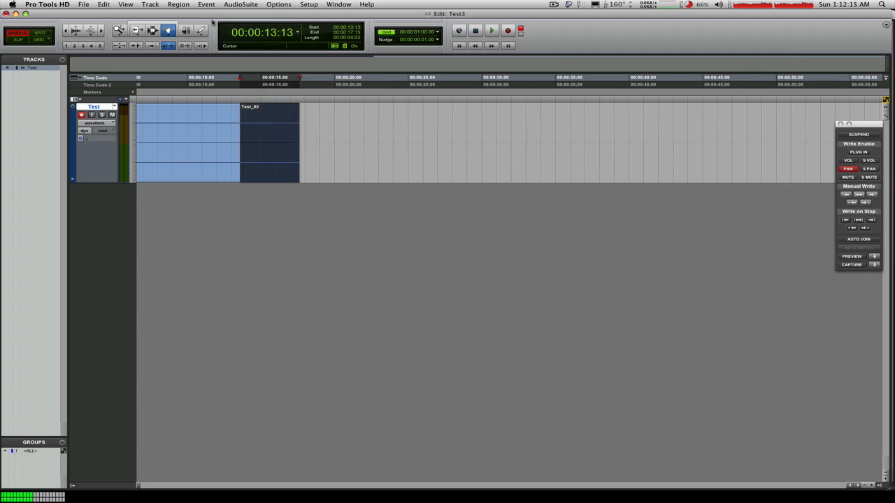
Zoom in and out on the two regions with the Zoomer and view its Normal Zoom and Single Zoom options.
left_click(119, 31)
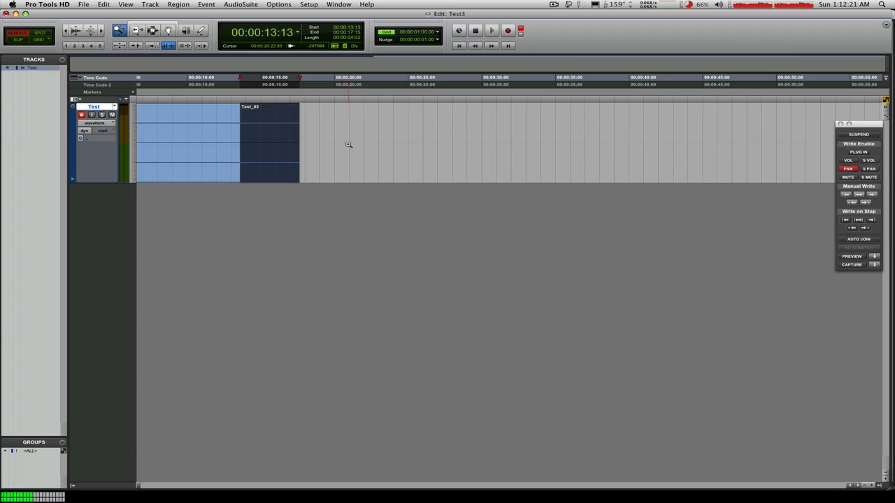
left_click_drag(349, 145, 106, 141)
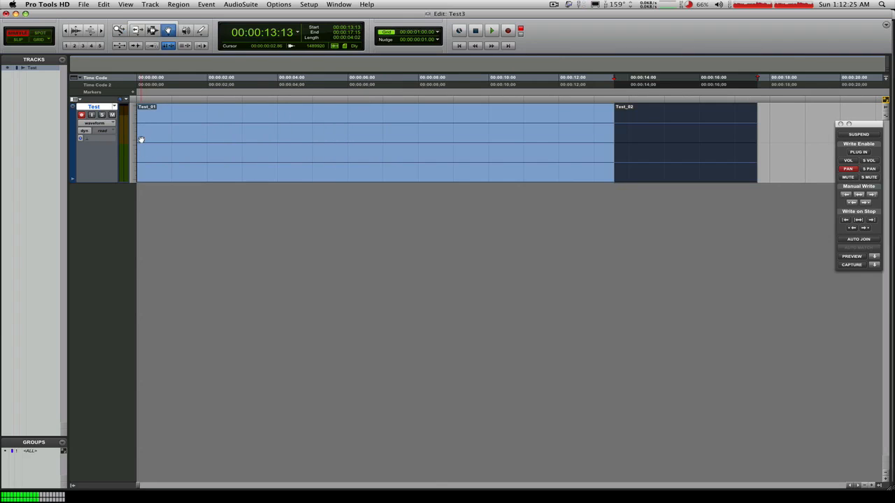
left_click(119, 30)
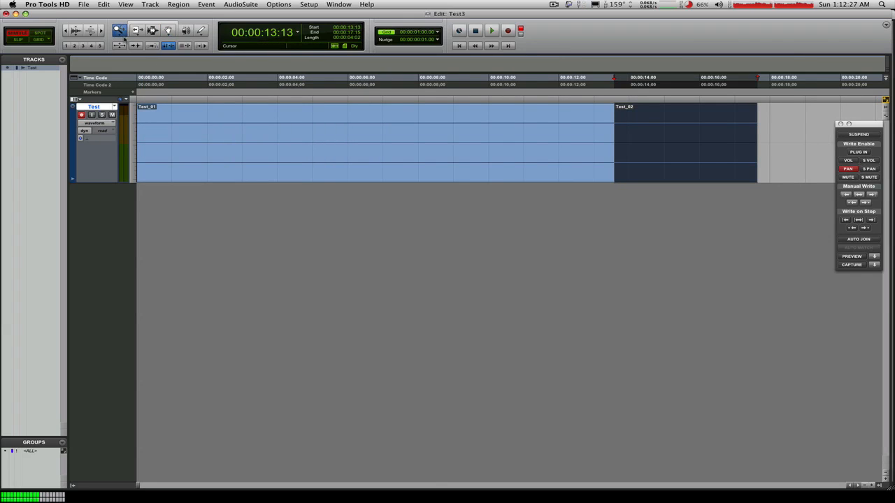
left_click(597, 172, "alt")
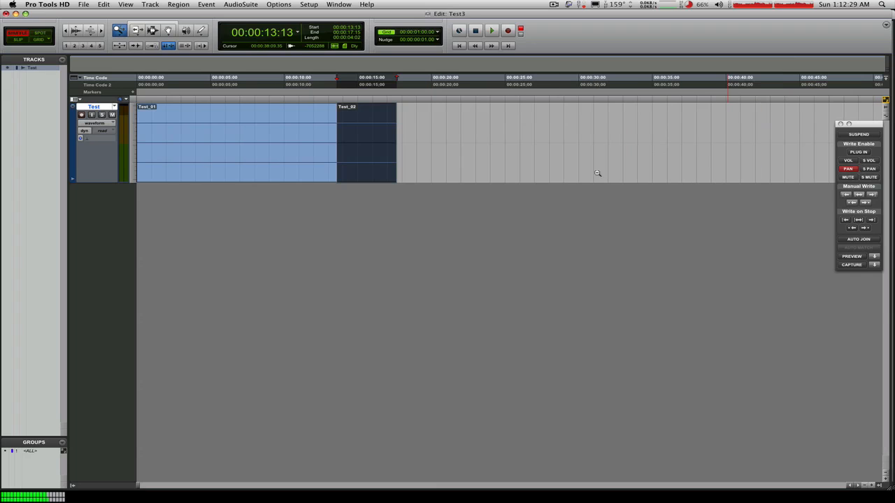
left_click(241, 146, "alt")
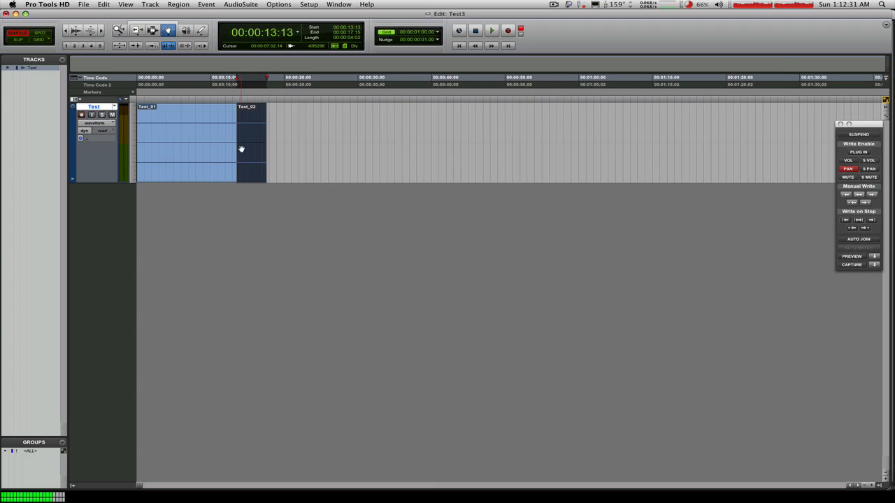
left_click(119, 30)
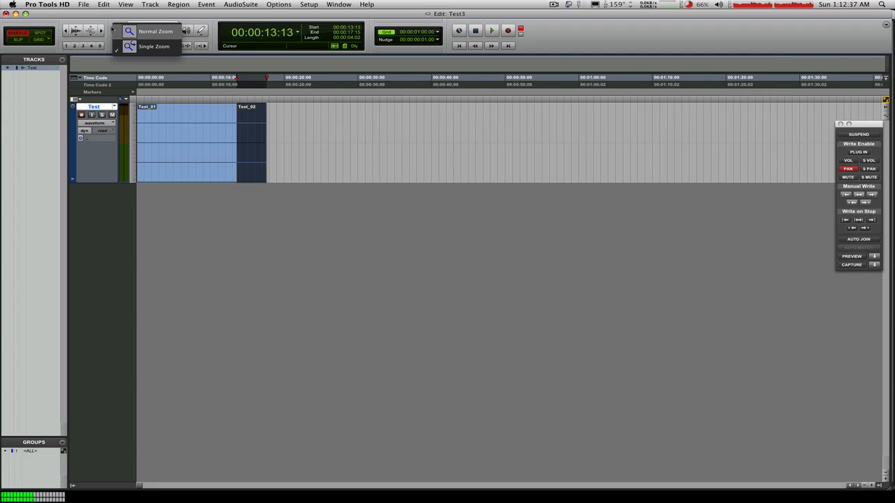
left_click(106, 22)
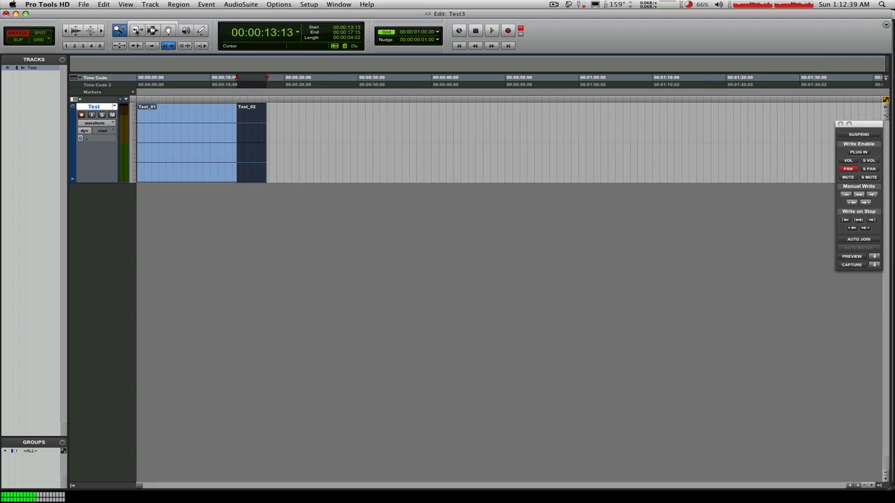
Try trimming the start of the Test_02 region to 00:00:14:01 with the Trimmer in Shuffle mode.
left_click(137, 30)
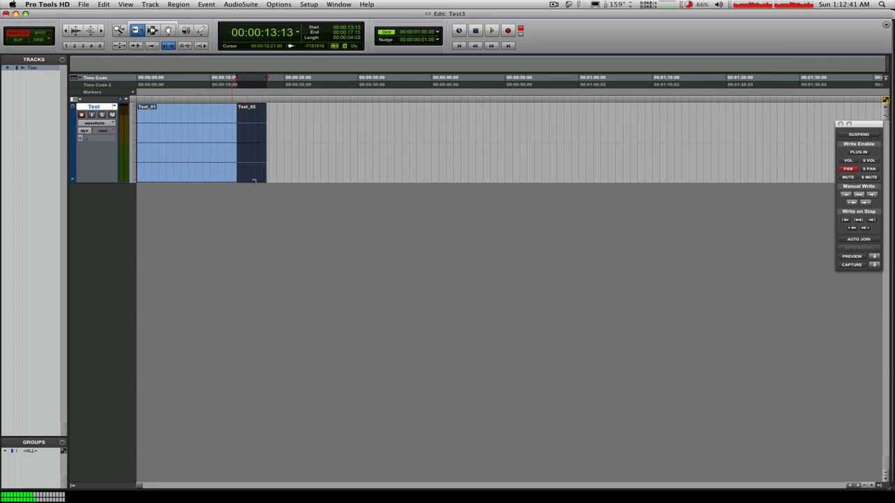
key("F5")
left_click_drag(220, 152, 325, 140)
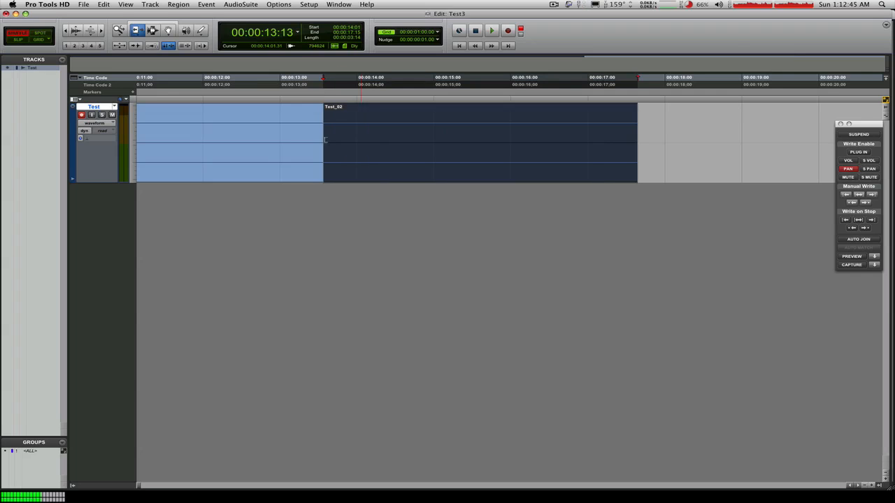
Set the edit mode to Slip and move the Test_02 region with the Grabber to start at 00:00:12:07, overlapping Test_01.
key("F8")
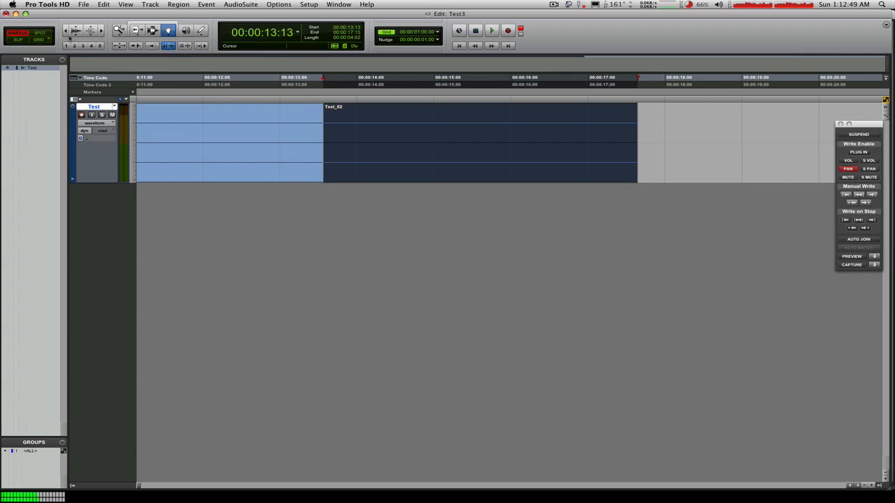
left_click(20, 39)
left_click_drag(429, 143, 332, 143)
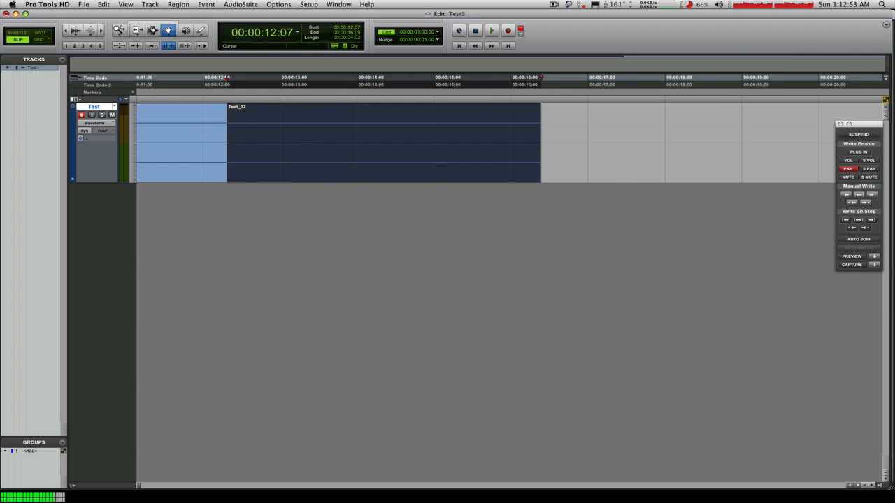
Trim the end of Test_01 to 00:00:13:13 over Test_02 and the start of Test_02 back to 00:00:13:00 with the Trimmer.
key("F6")
left_click_drag(209, 137, 328, 146)
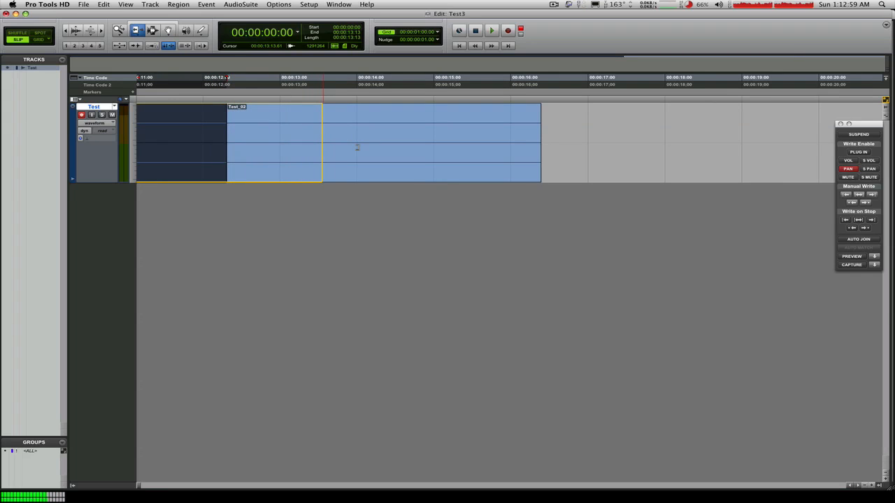
left_click_drag(373, 137, 290, 153)
Select a range across the boundary of the two regions with the Selector and place the cursor at several points along the track.
key("F7")
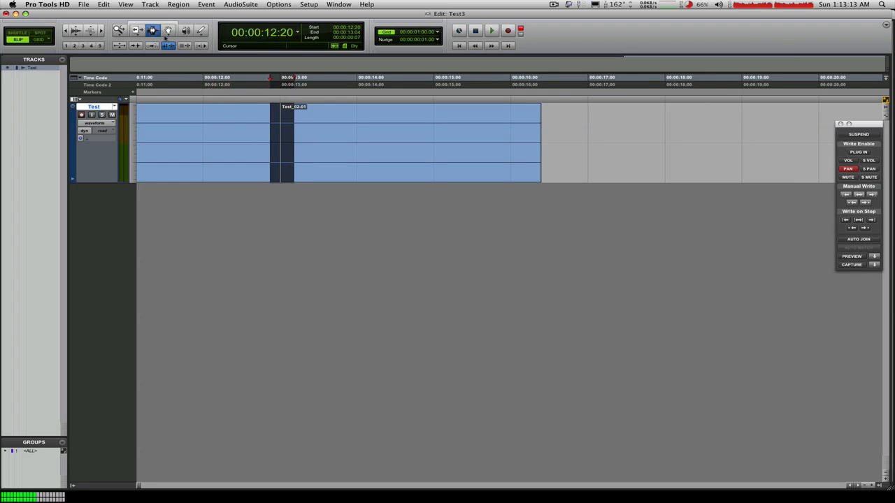
left_click_drag(245, 135, 335, 143)
left_click(407, 143)
left_click(480, 143)
left_click(564, 142)
left_click(686, 139)
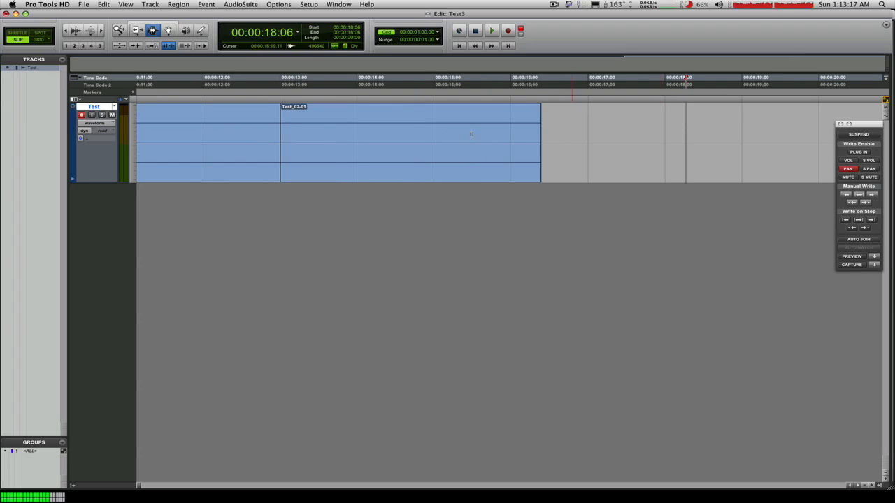
left_click(445, 139)
left_click(322, 138)
left_click(223, 137)
Select 00:00:12:12 to 00:00:14:02 across both regions, delete the selected audio and undo the deletion.
left_click_drag(244, 139, 363, 156)
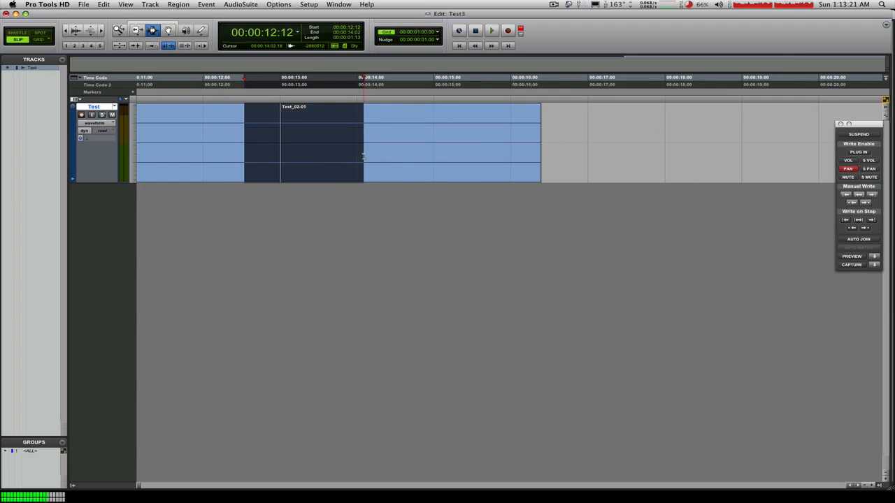
key("Delete")
key("super+z")
Place the Selector's cursor at different points inside and past the second region, ending at 00:00:14:02.
left_click(506, 150)
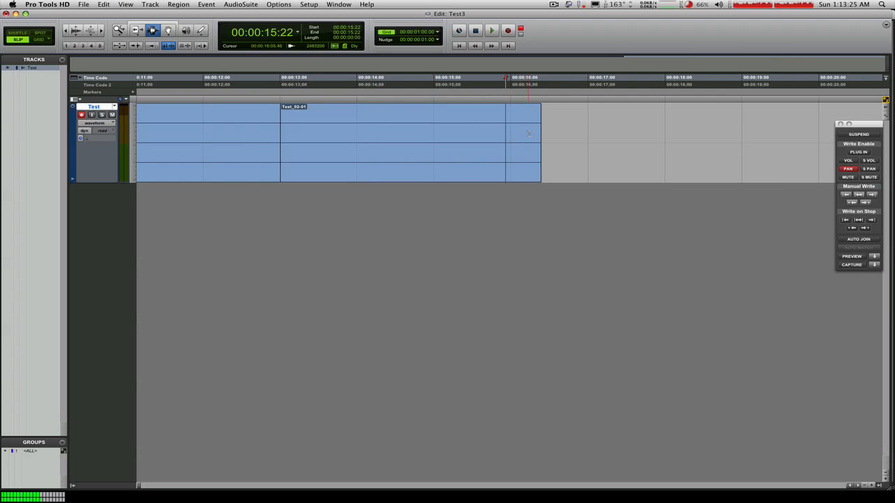
left_click(529, 144)
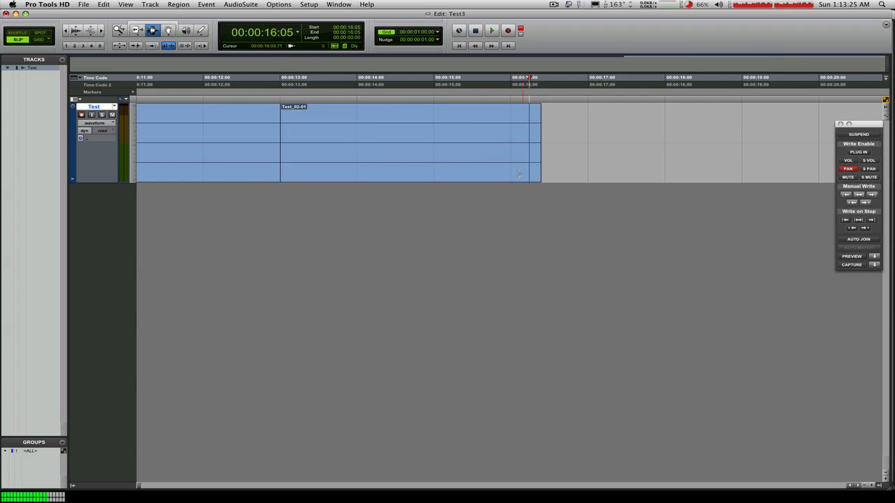
left_click(422, 144)
left_click(474, 147)
left_click(519, 143)
left_click(583, 140)
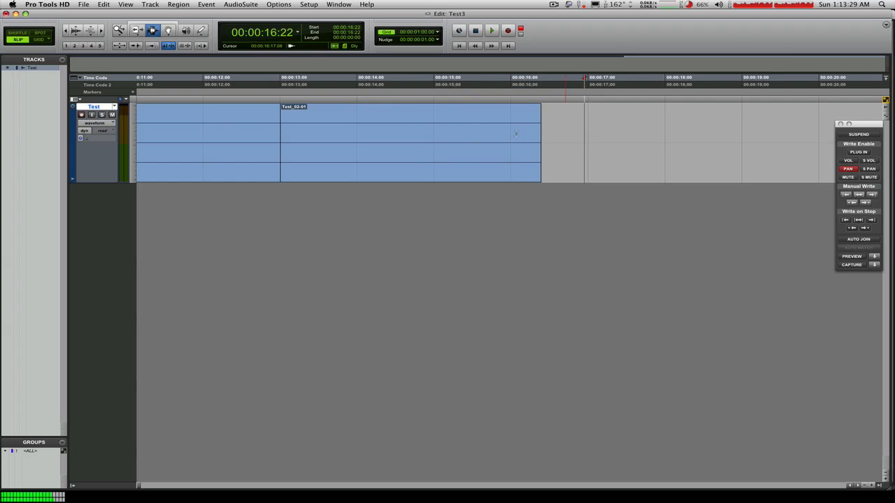
left_click(453, 136)
left_click(364, 131)
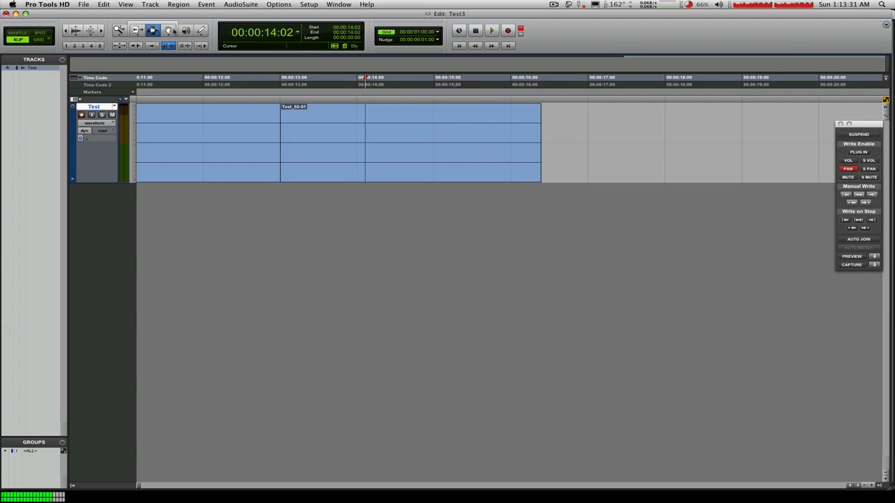
Move the Test_02-01 region with the Grabber to start at 00:00:14:00.
key("F8")
left_click(351, 143)
left_click_drag(351, 142, 420, 136)
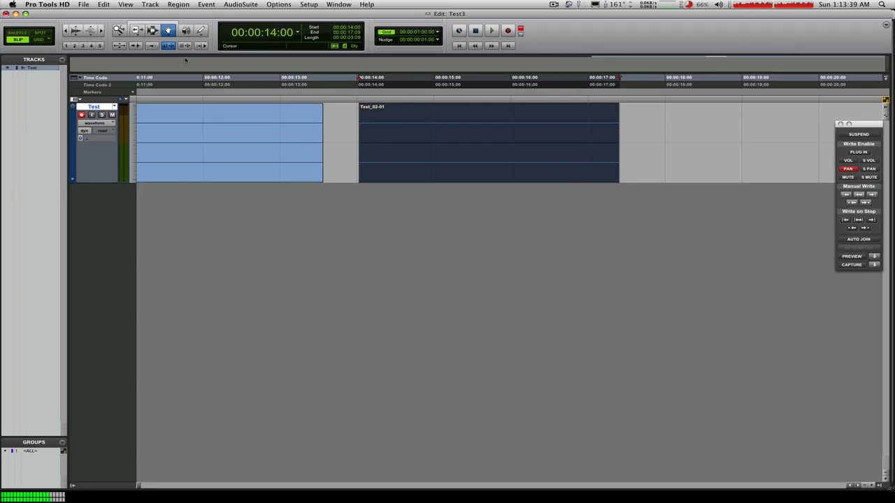
Switch to the Scrubber and scrub forward through the audio of the Test_02-01 region.
left_click(185, 31)
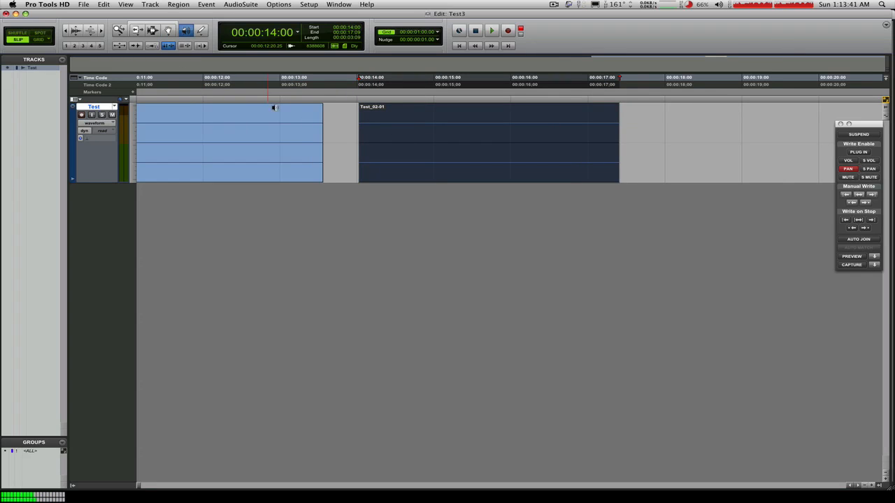
left_click_drag(399, 78, 368, 78)
left_click_drag(369, 146, 501, 133)
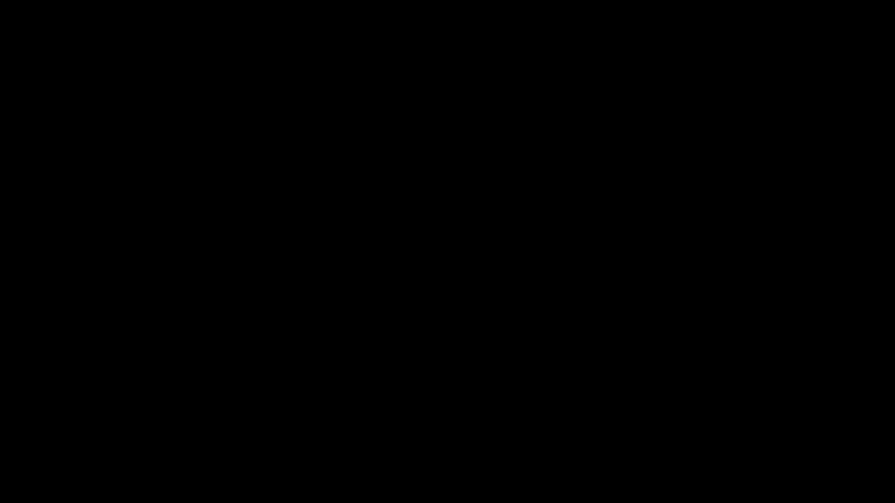